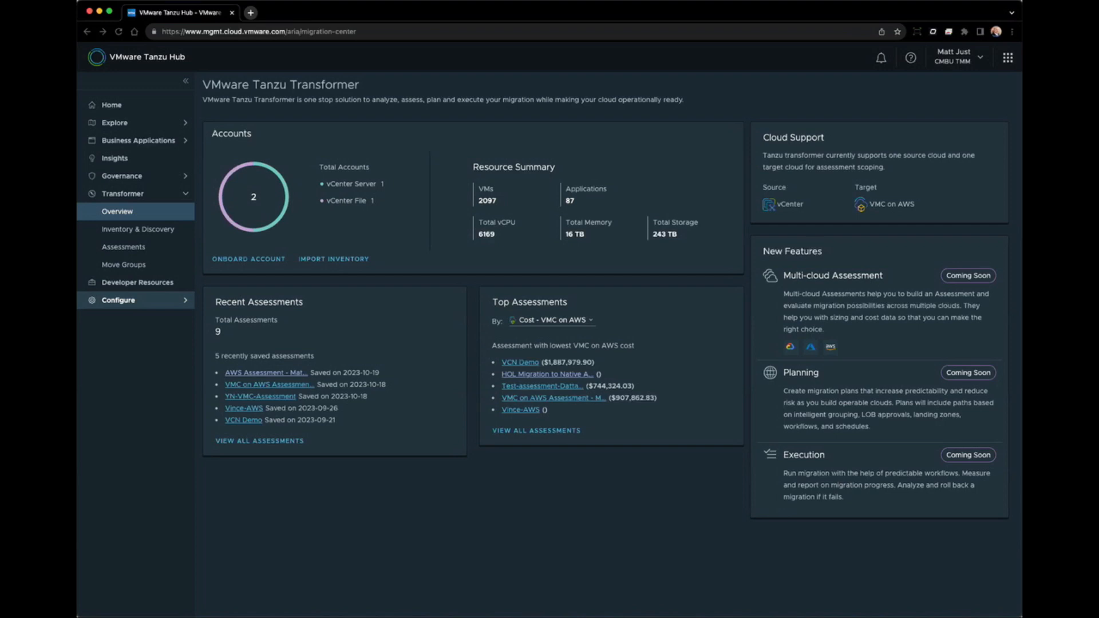
Open the cloud proxy list, start then dismiss a new proxy deployment, and return to the Transformer overview.
click(131, 300)
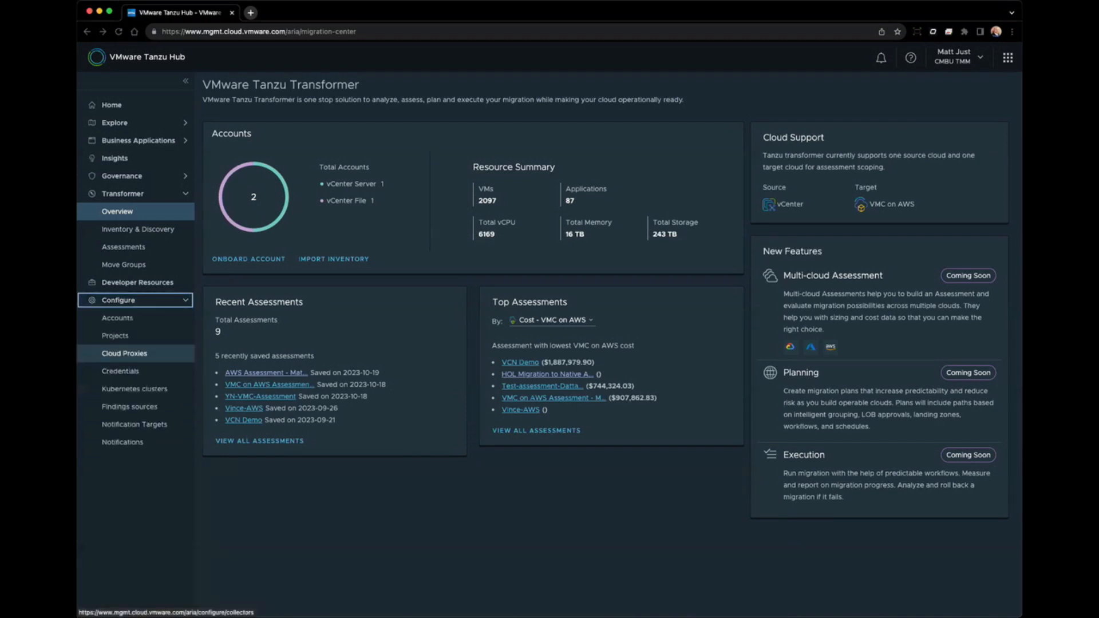
click(125, 353)
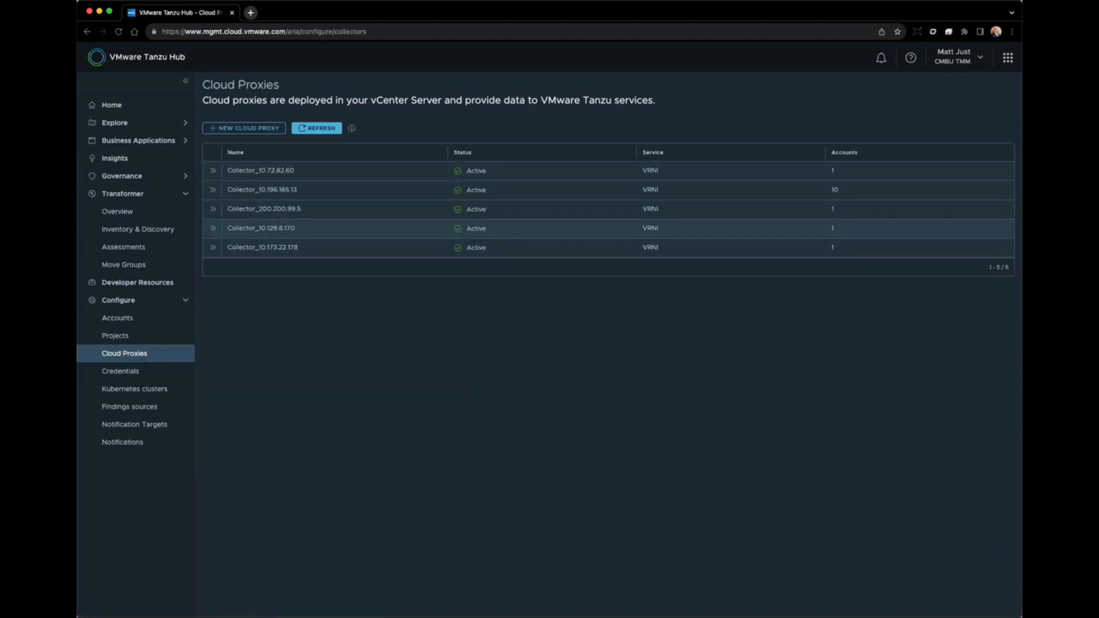
click(244, 128)
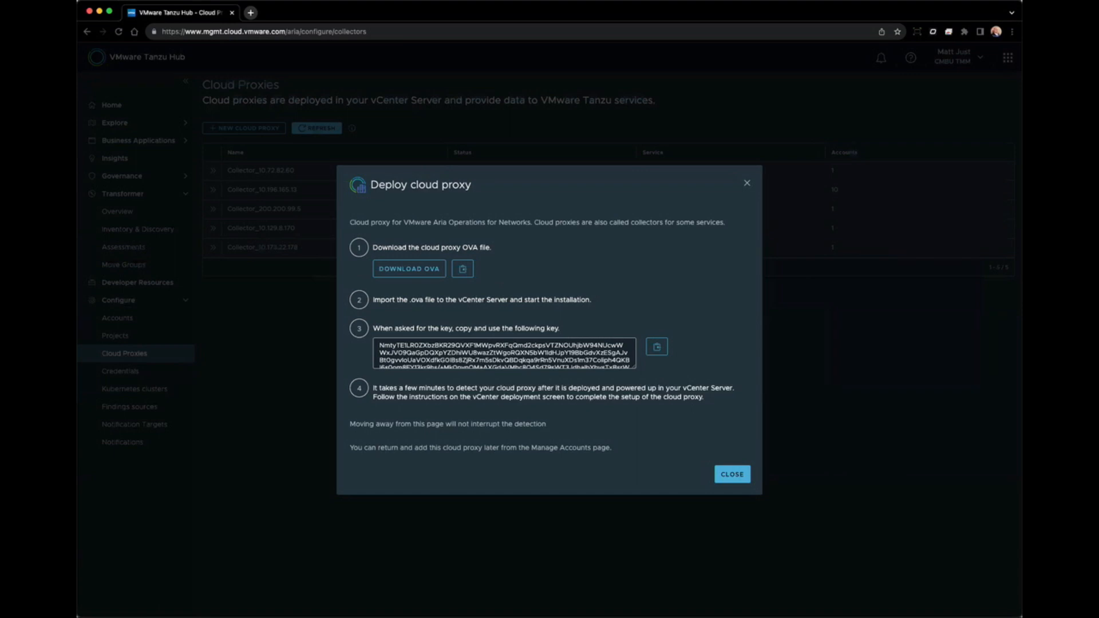
click(731, 474)
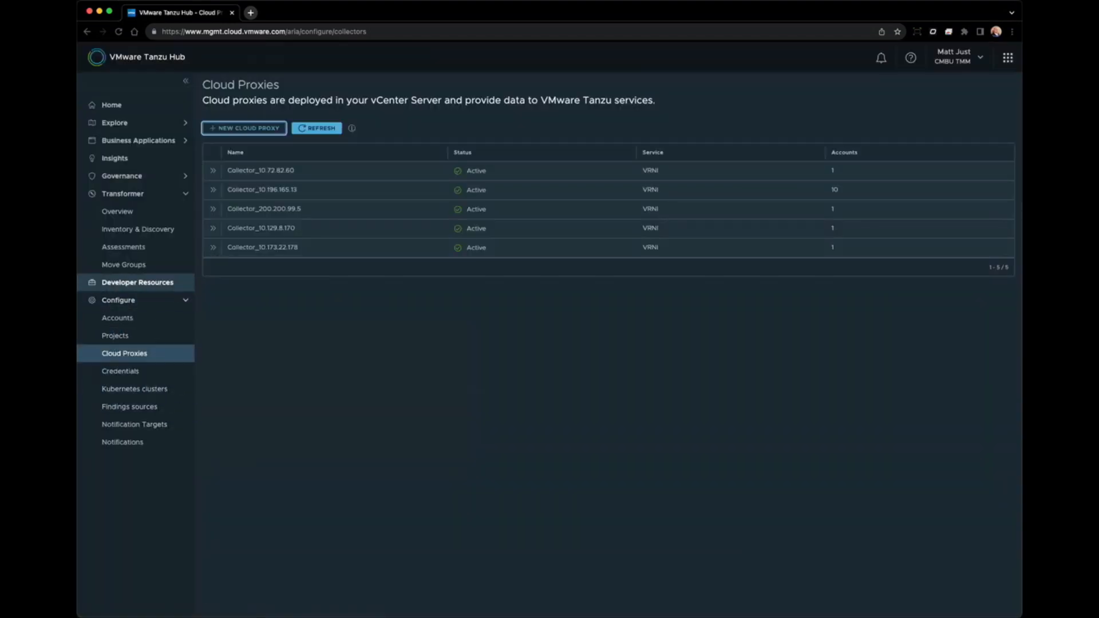
click(117, 212)
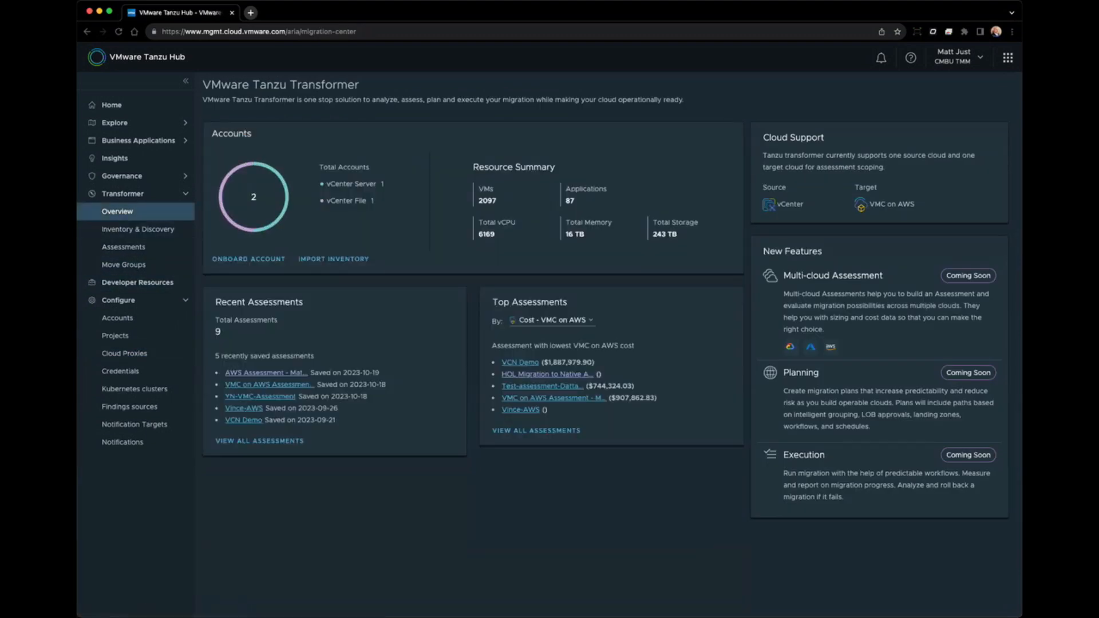
Look through the Add vCenter Server Account form and cancel it without saving.
click(248, 259)
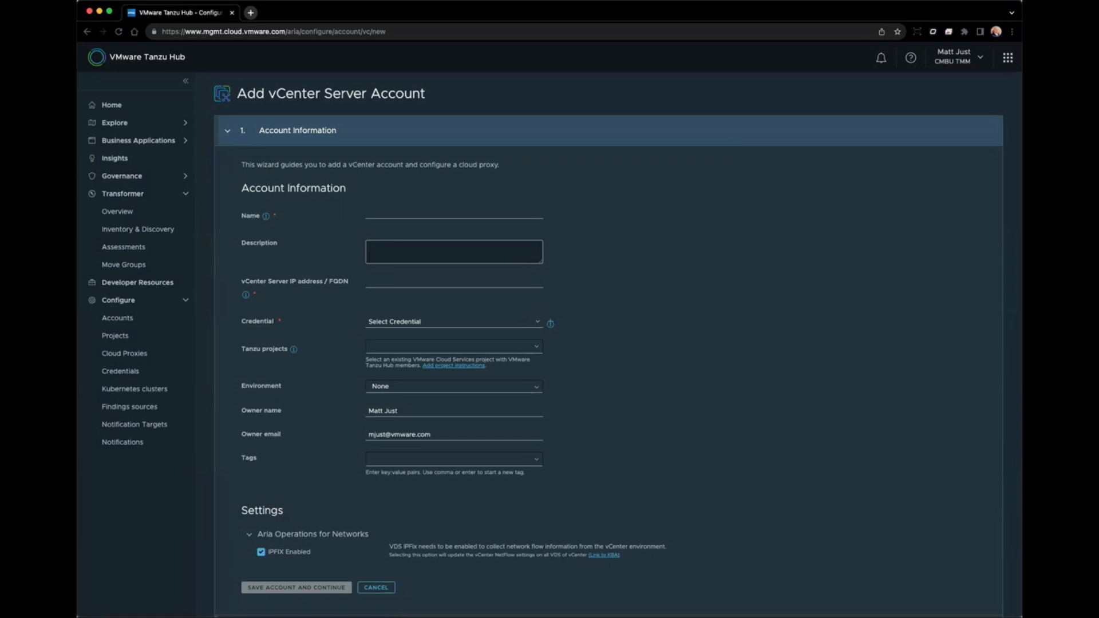
scroll(550, 329, down, 1)
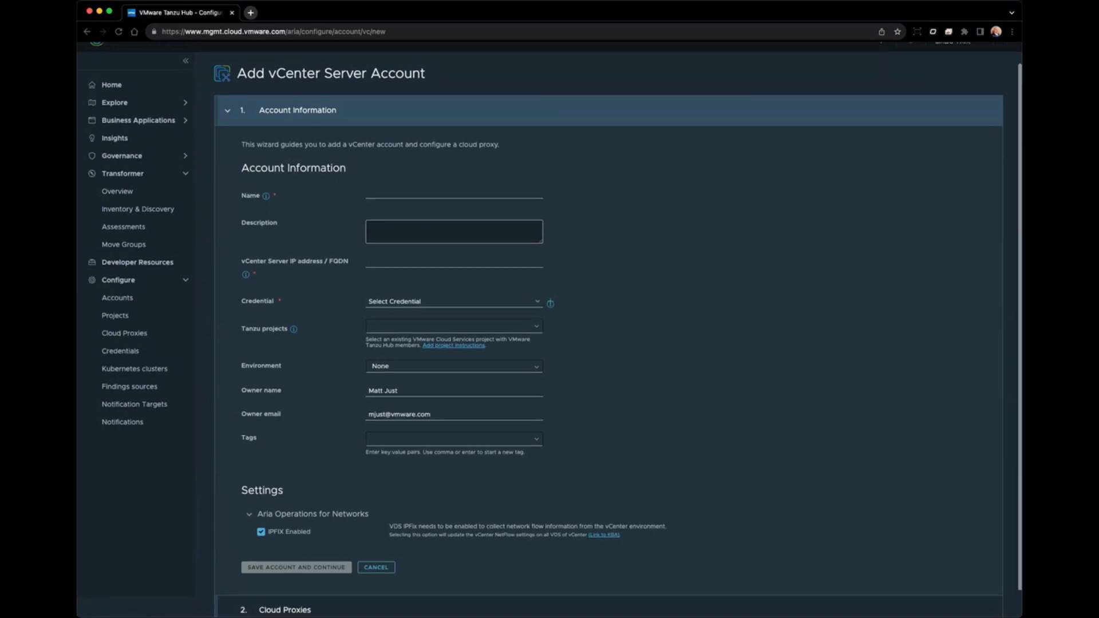
scroll(549, 329, down, 1)
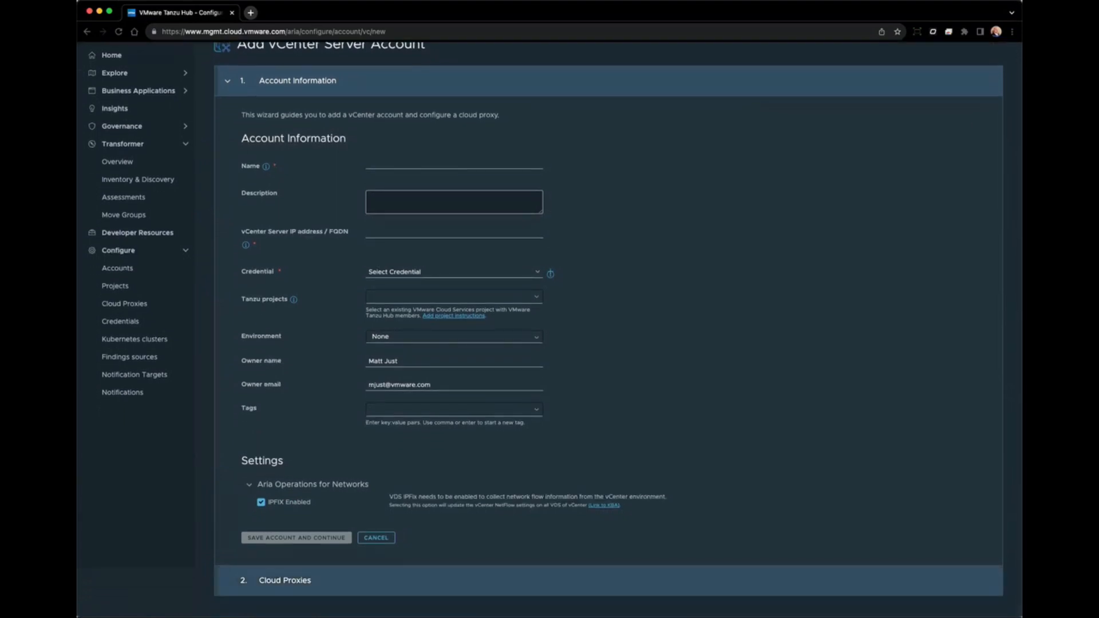
click(376, 537)
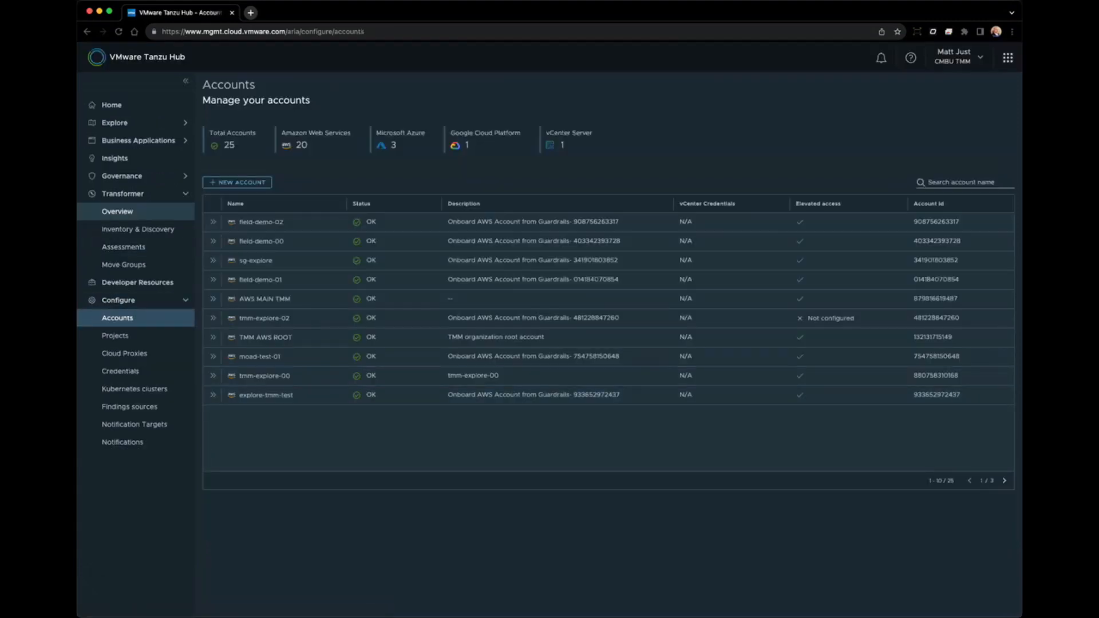
Open Inventory & Discovery from the Transformer overview, showing 2097 workload VMs and 87 applications.
click(117, 211)
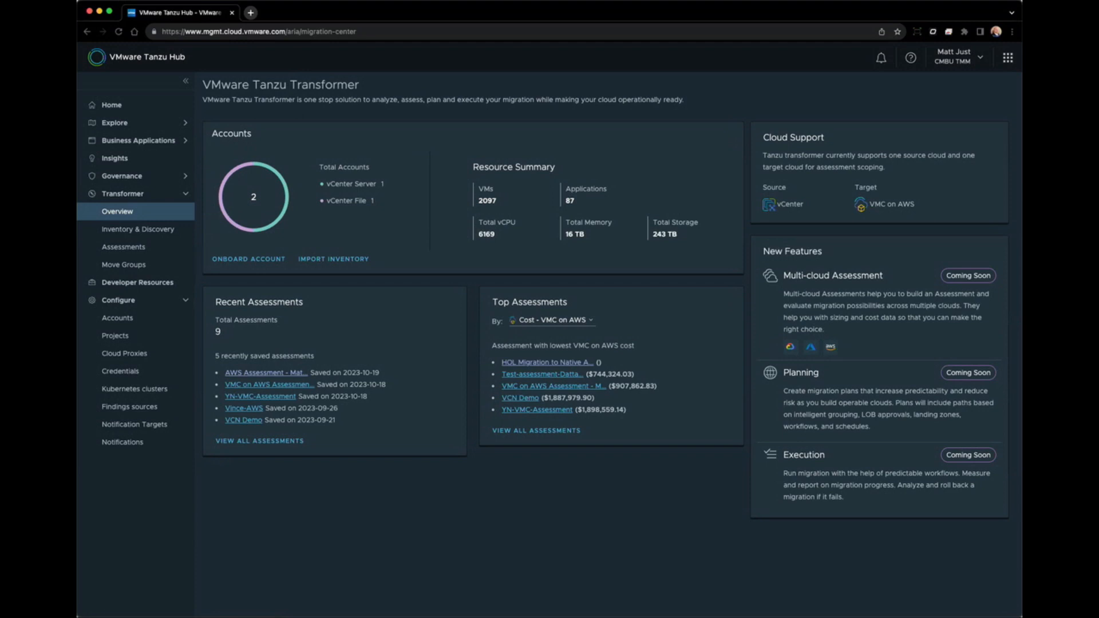
click(137, 229)
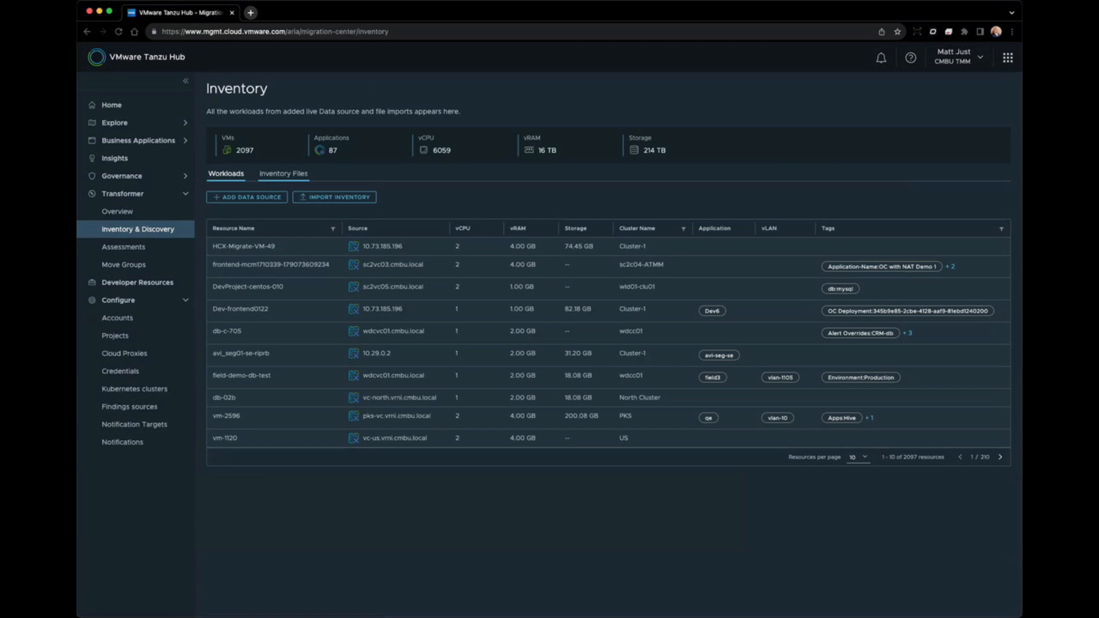
Look at the inventory import types, cancel the import, and go back to the Transformer overview.
click(334, 197)
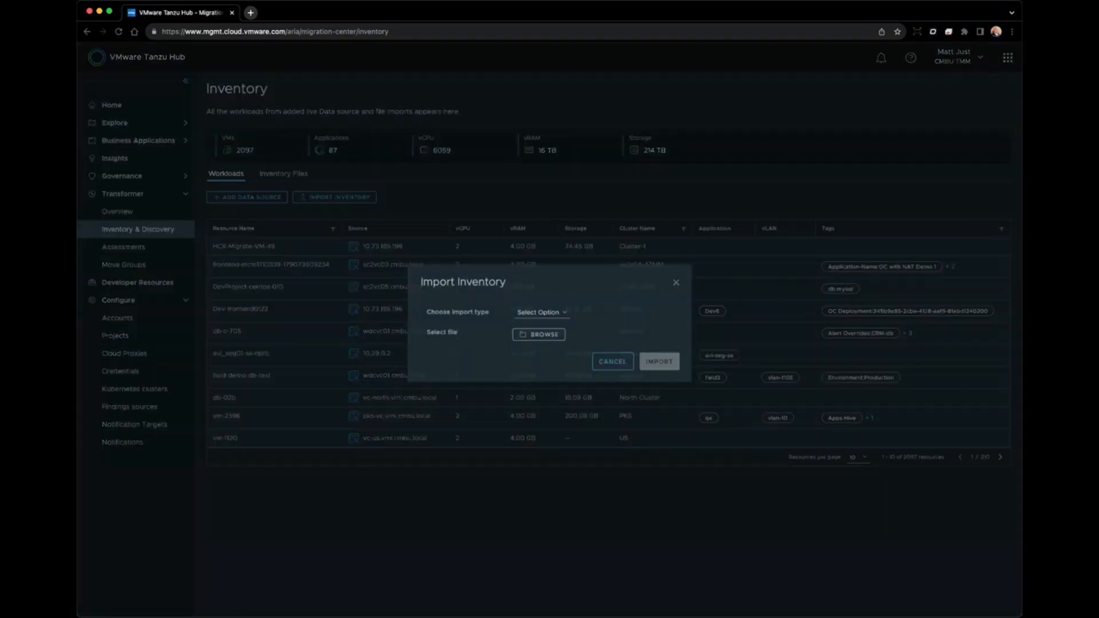
click(540, 319)
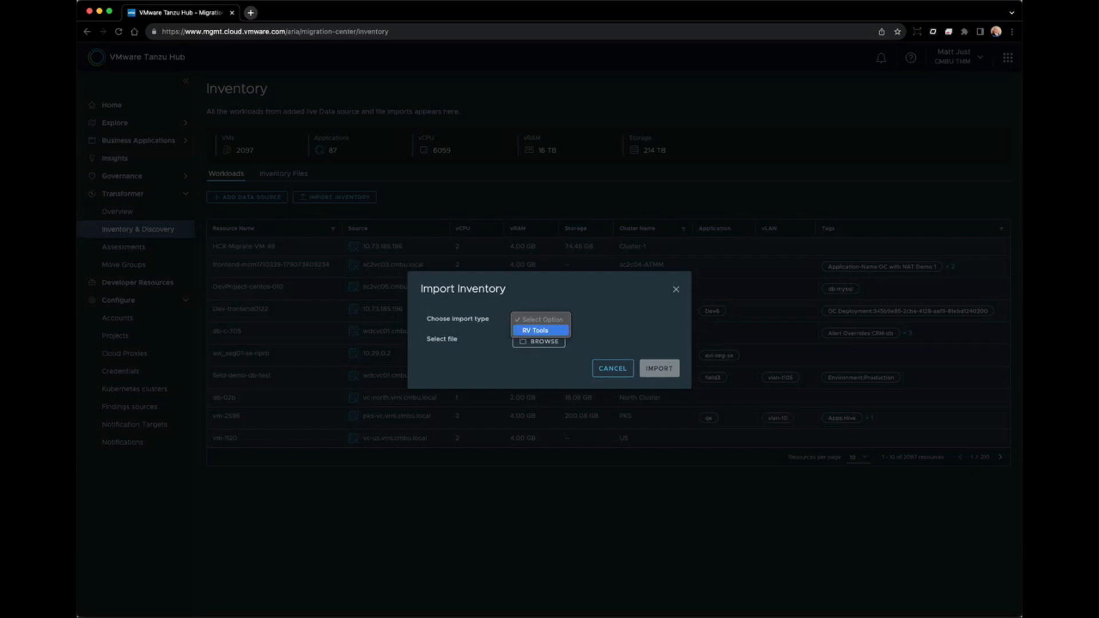
key(Escape)
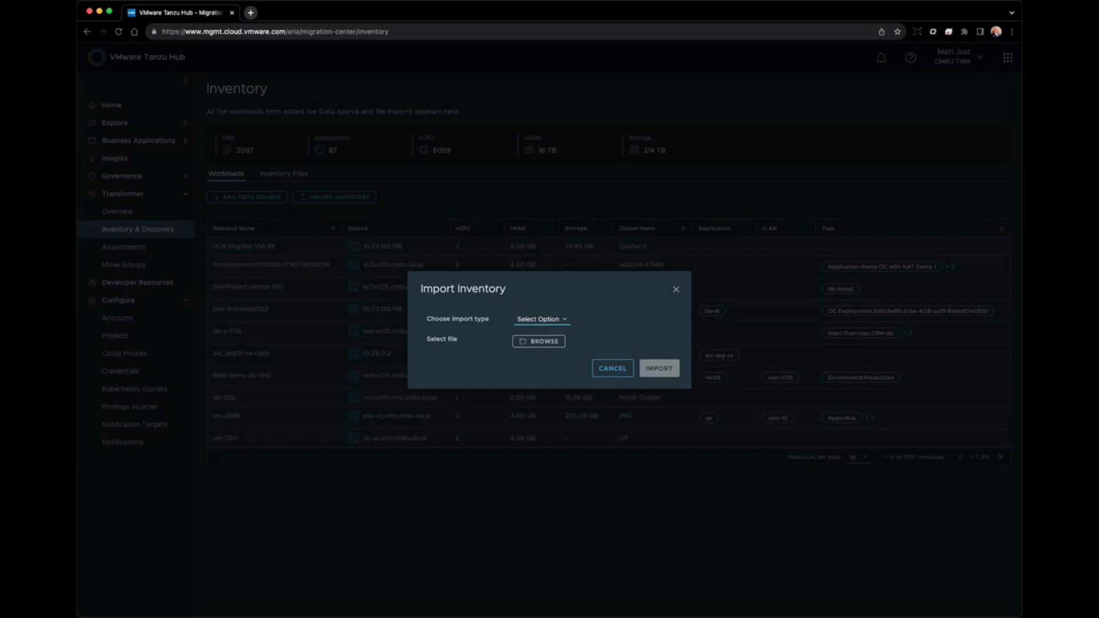
click(612, 370)
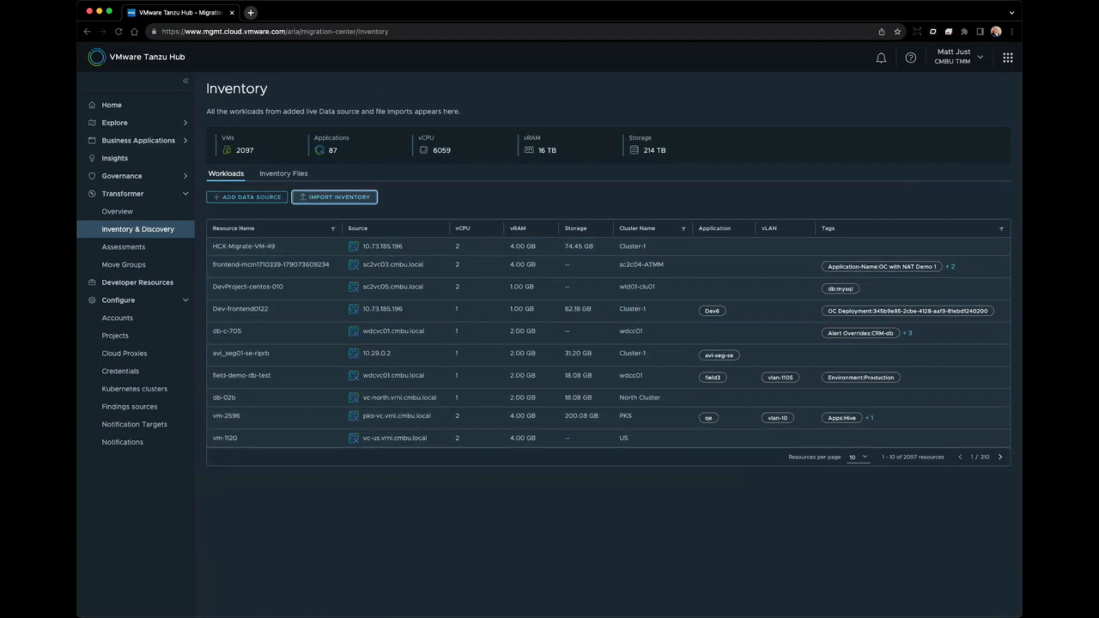
click(117, 212)
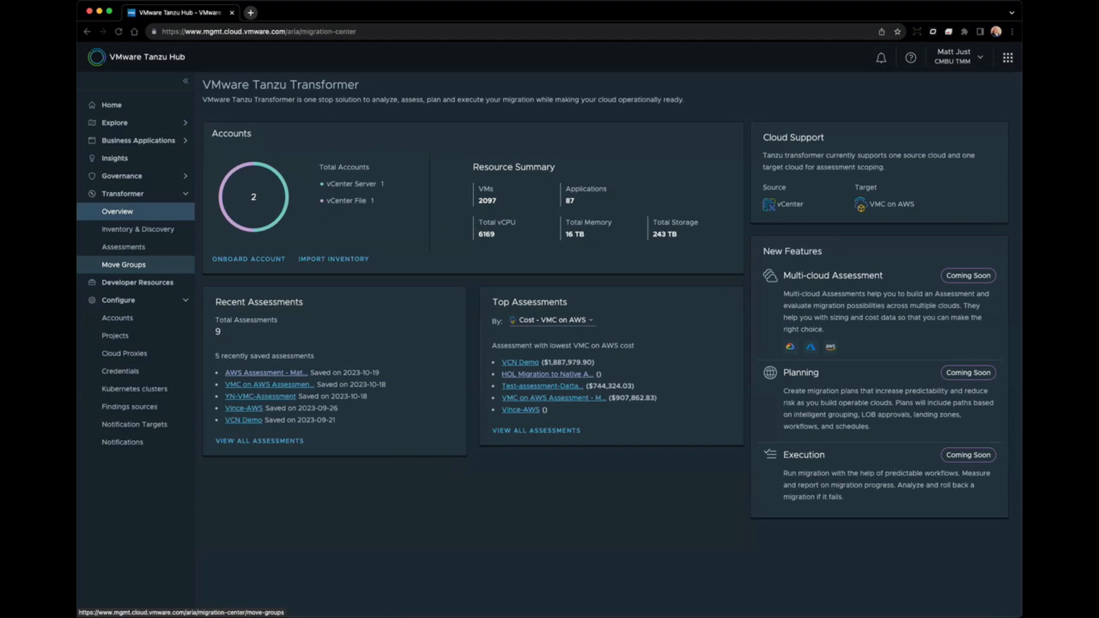
Go to Assessments and begin a new assessment with On-premises vCenter as source.
click(123, 246)
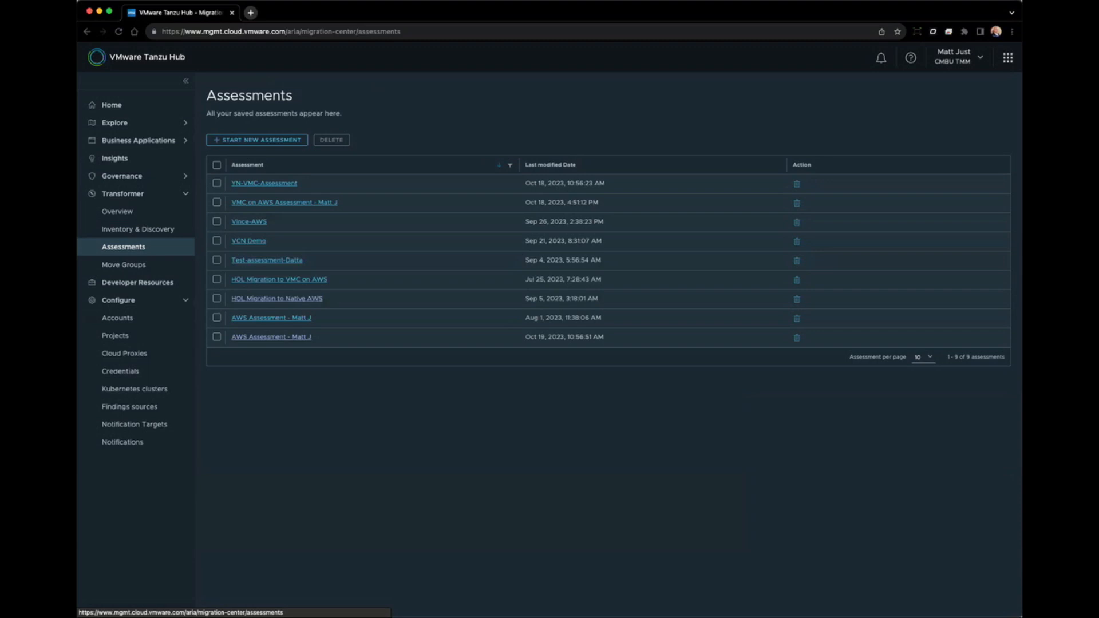
click(257, 140)
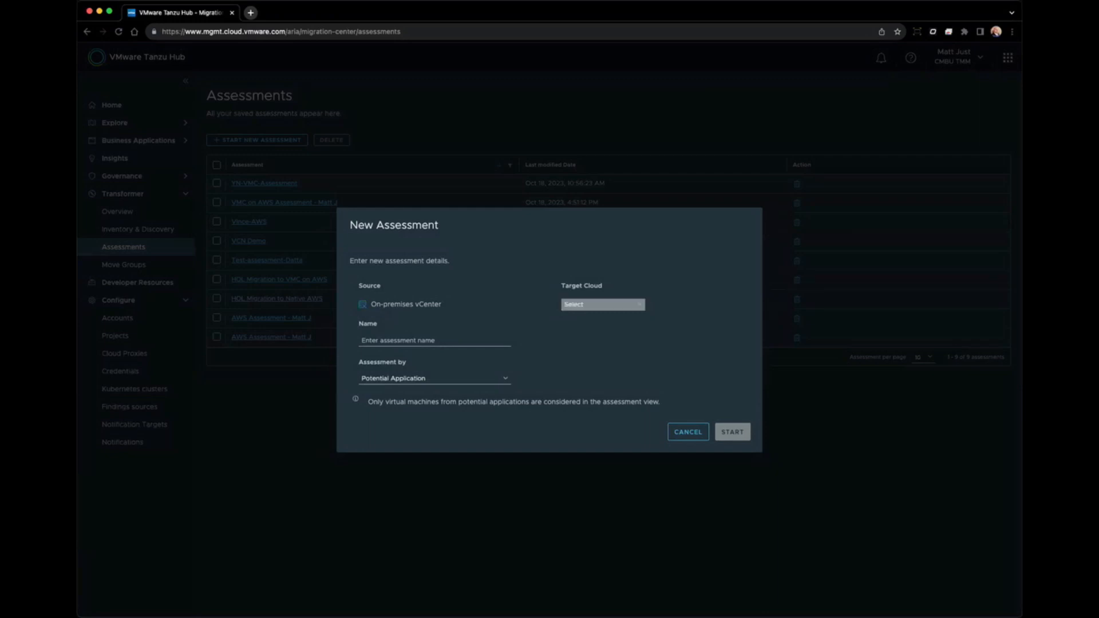
Choose AWS as the target cloud and reuse a previously entered assessment name.
click(603, 304)
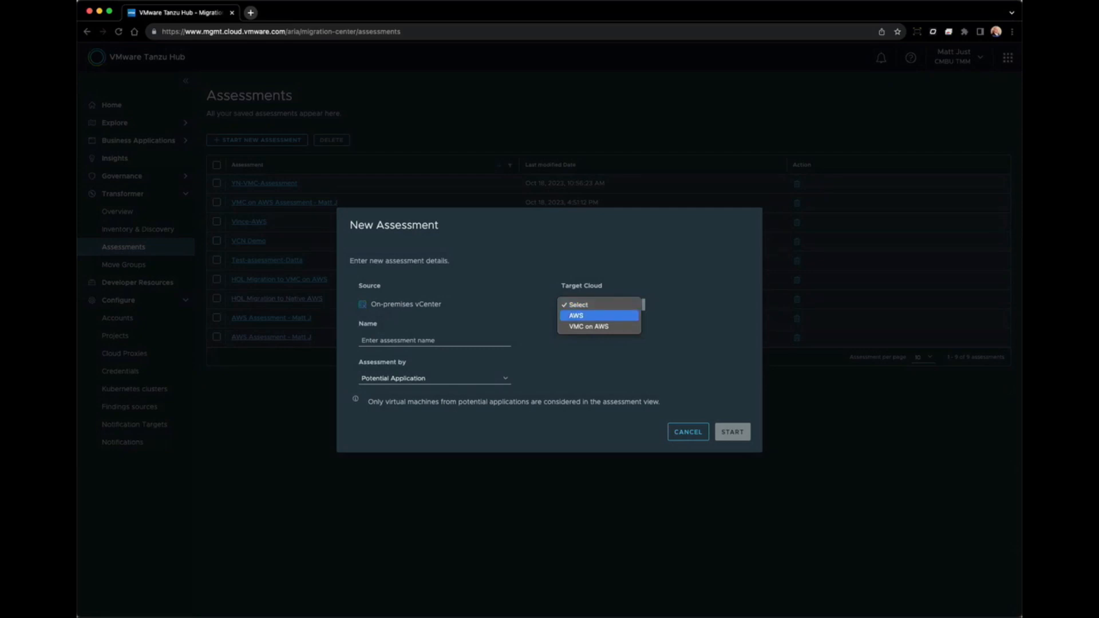
click(599, 316)
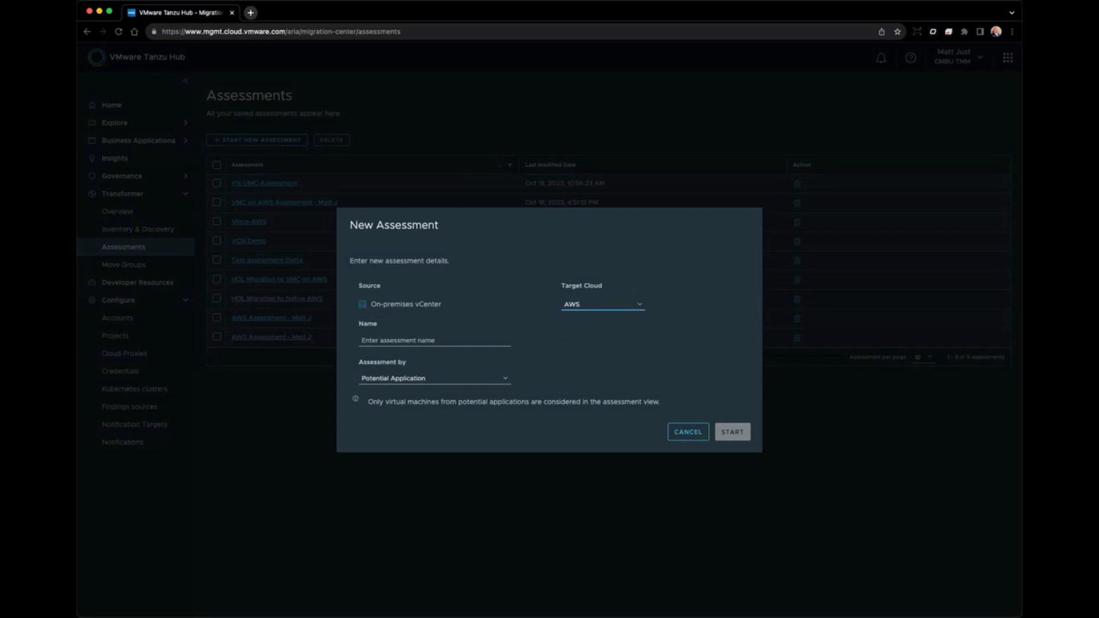
click(435, 341)
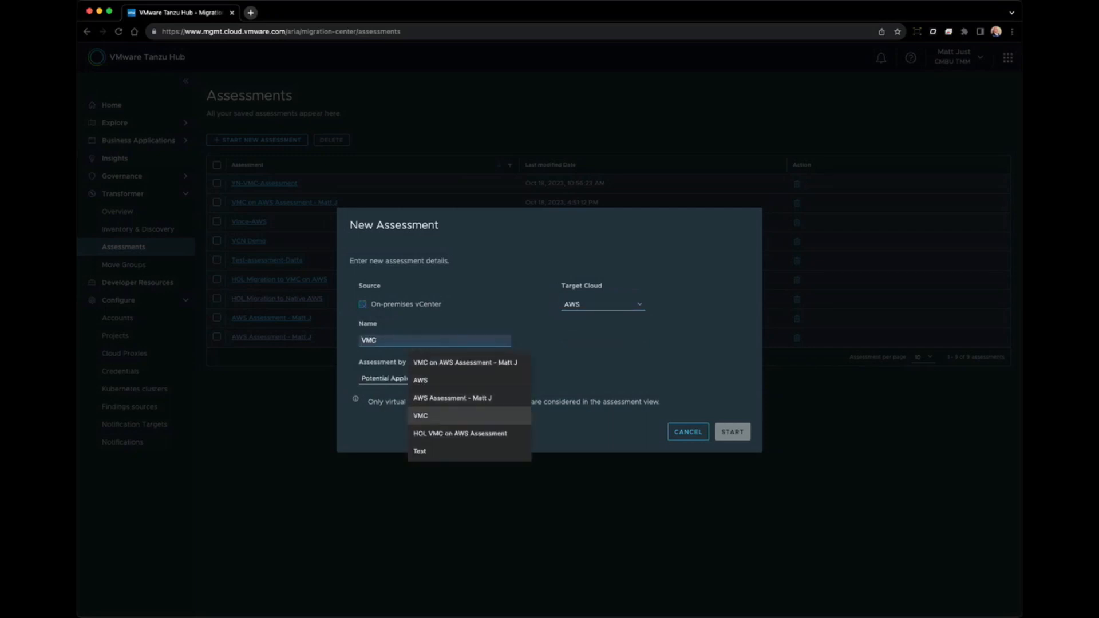
key(Up)
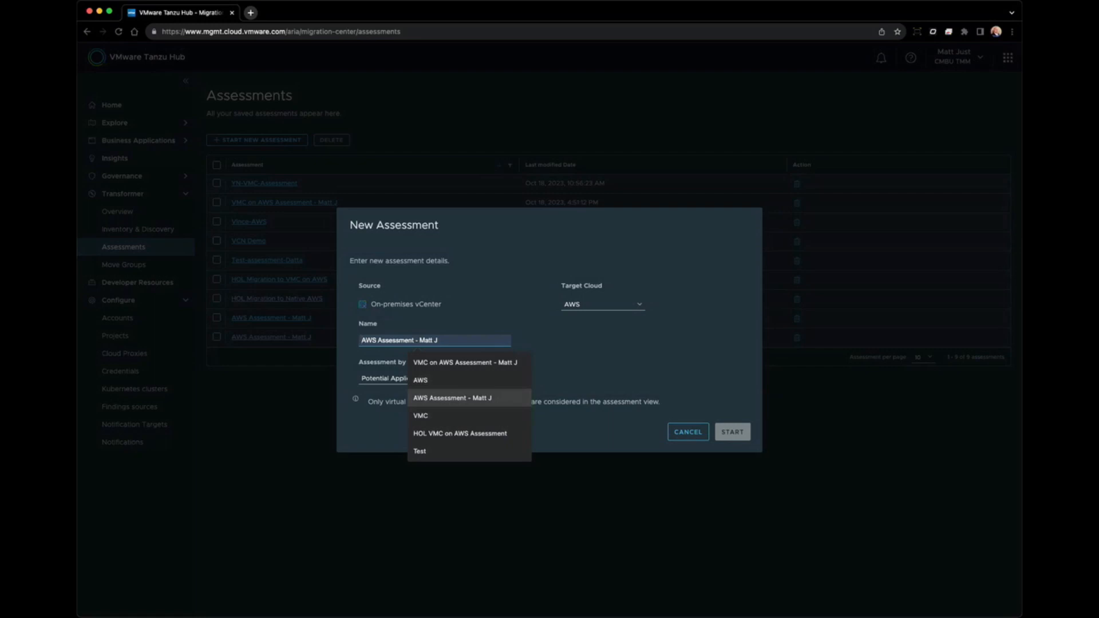
key(Return)
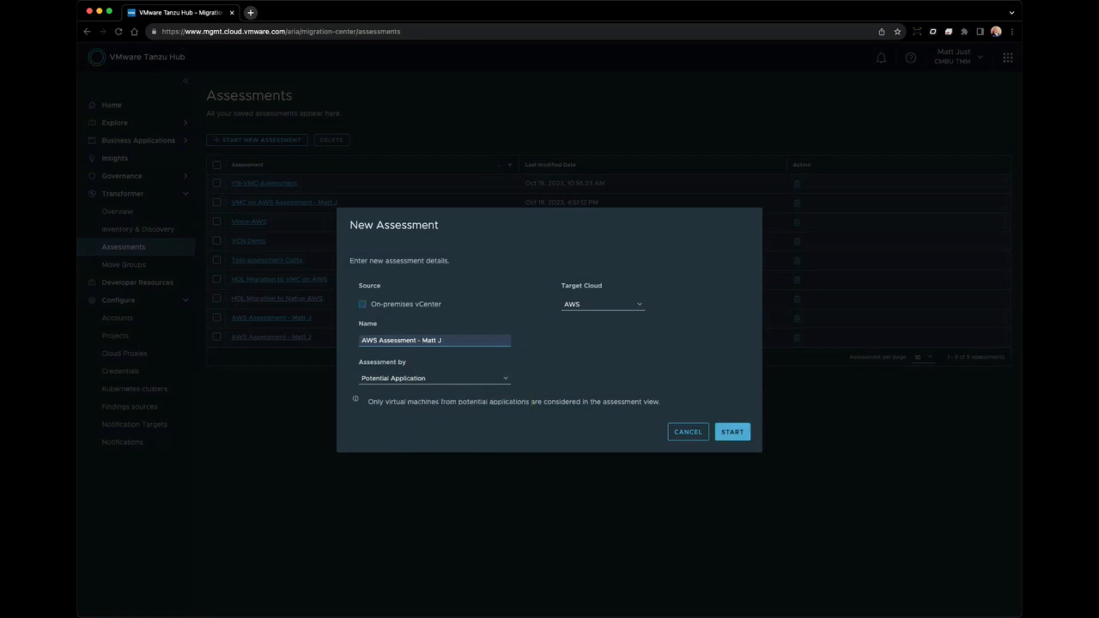
Keep assessing by Potential Application and start the assessment.
click(435, 378)
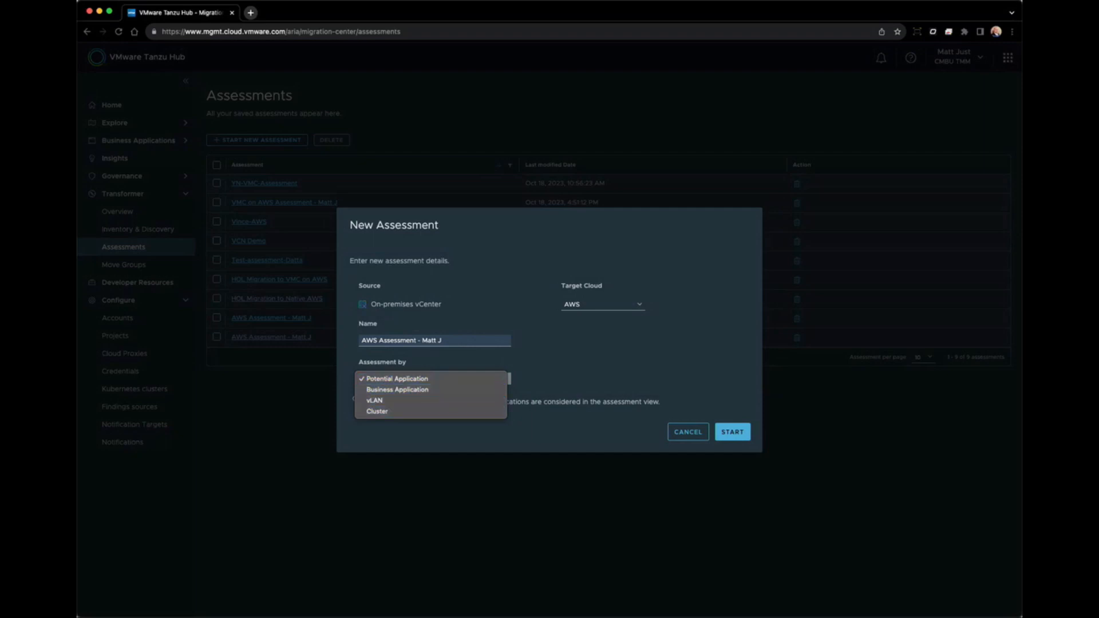
click(430, 379)
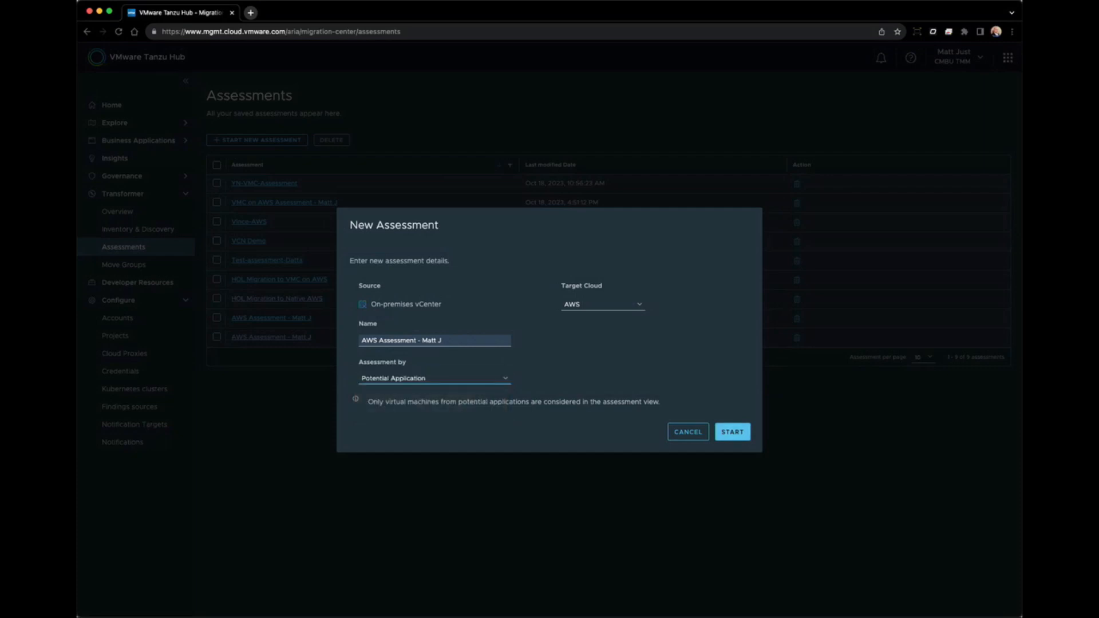
click(732, 431)
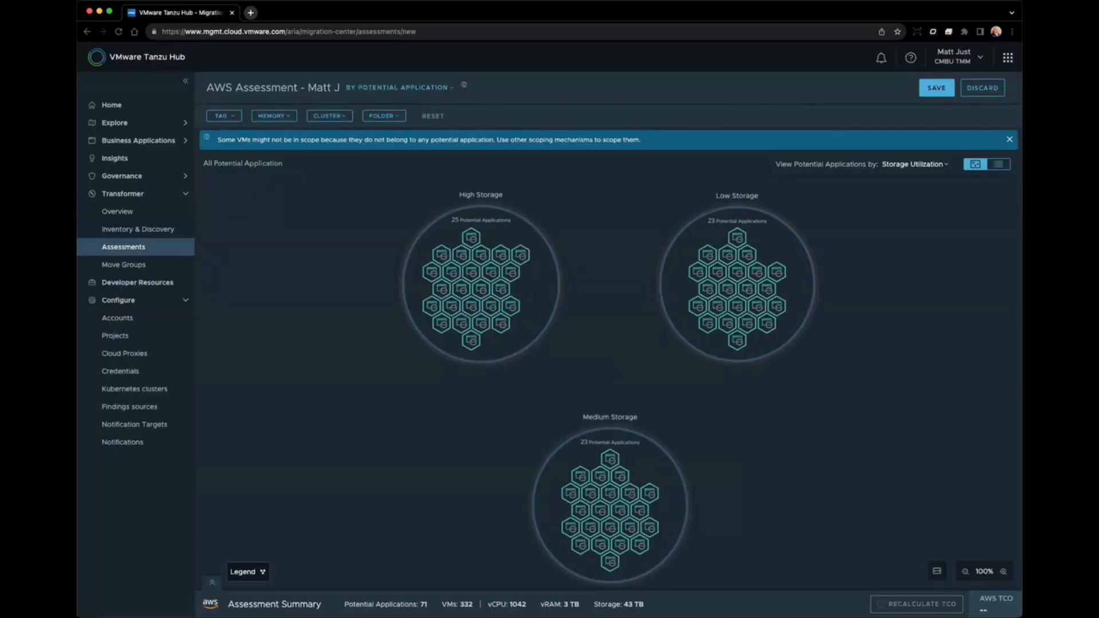
Close the out-of-scope VM notice, keep Storage Utilization grouping, and switch to list view.
click(1009, 139)
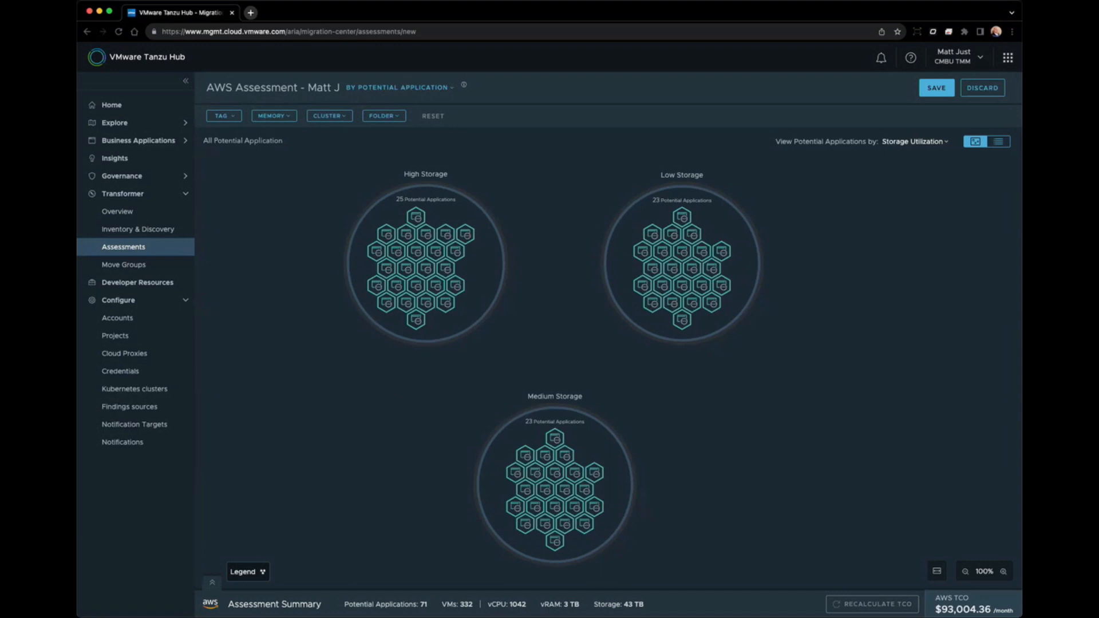
click(915, 142)
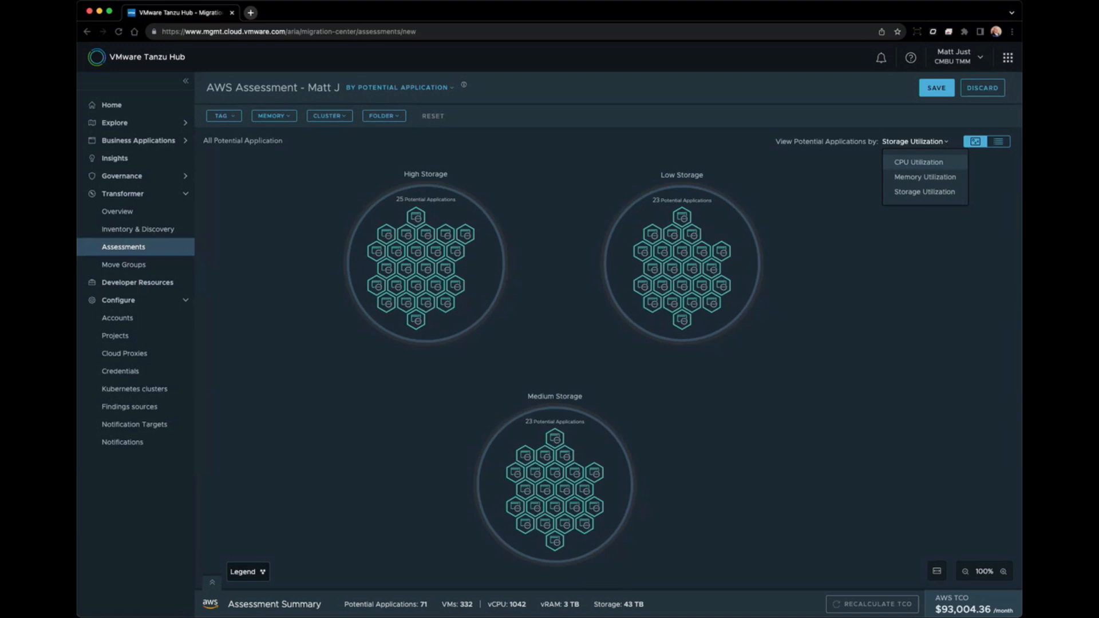
click(915, 142)
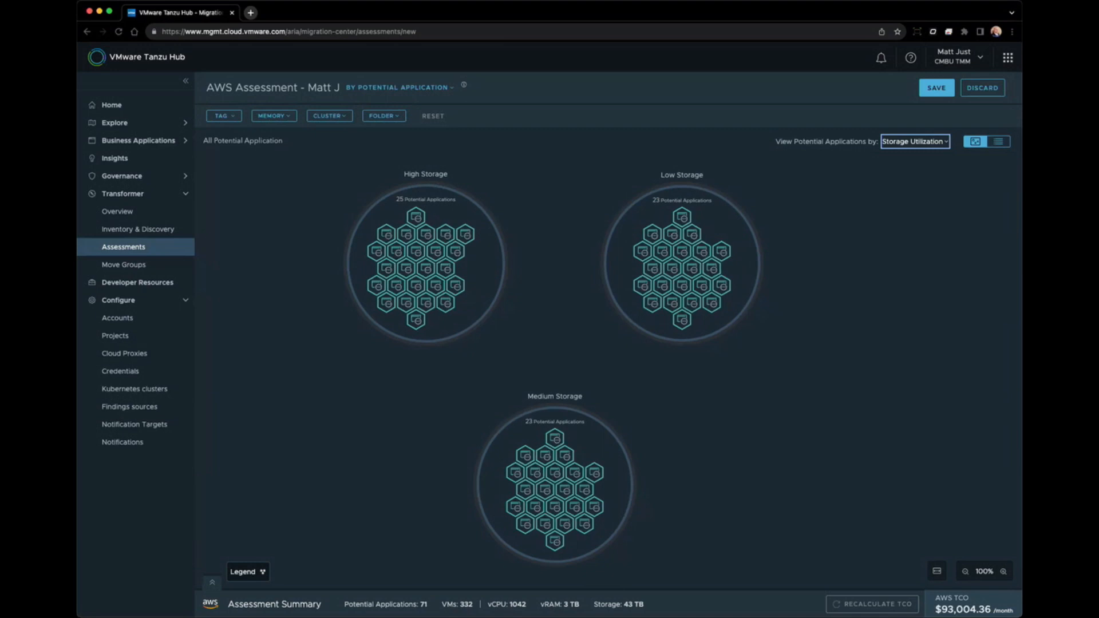
click(998, 142)
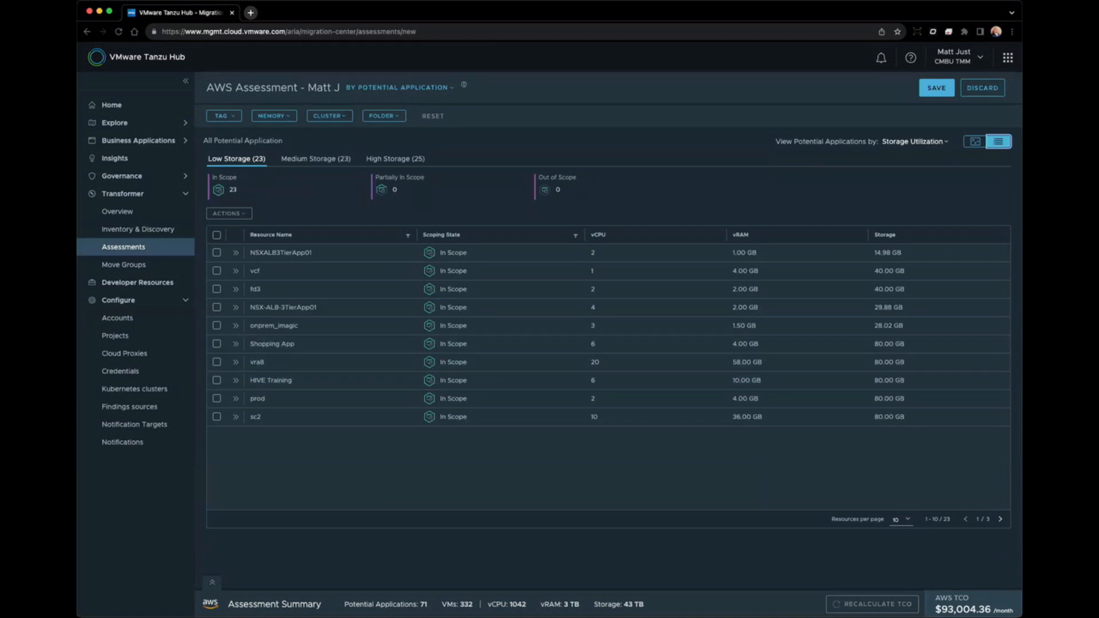
Switch back to the graphical storage view and preview several applications' scoping info.
click(975, 142)
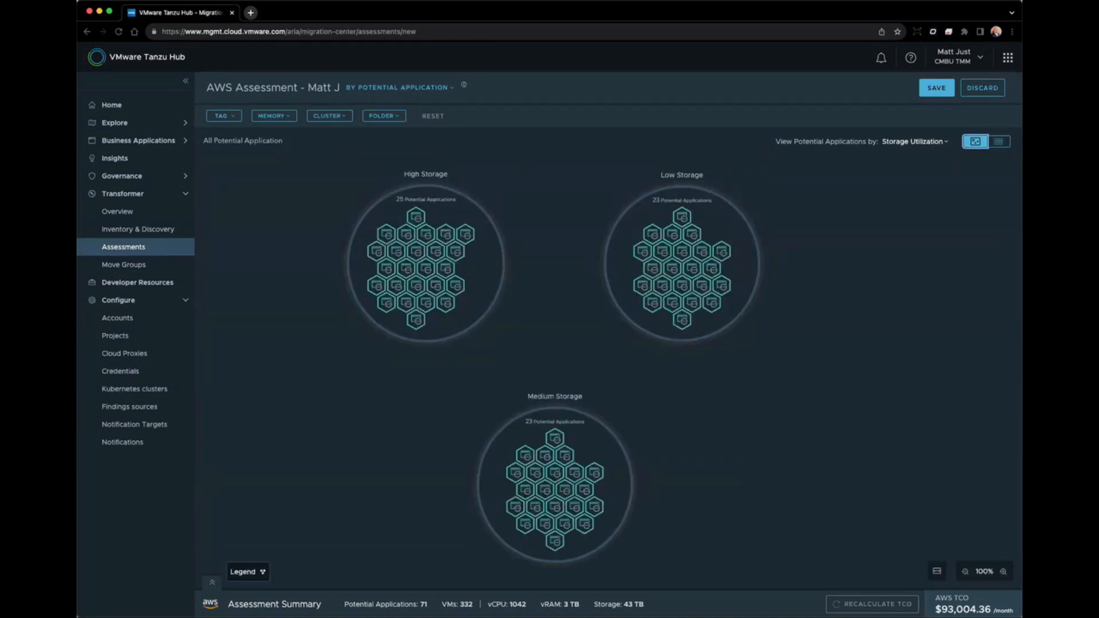
mouse_move(554, 439)
mouse_move(525, 455)
mouse_move(515, 507)
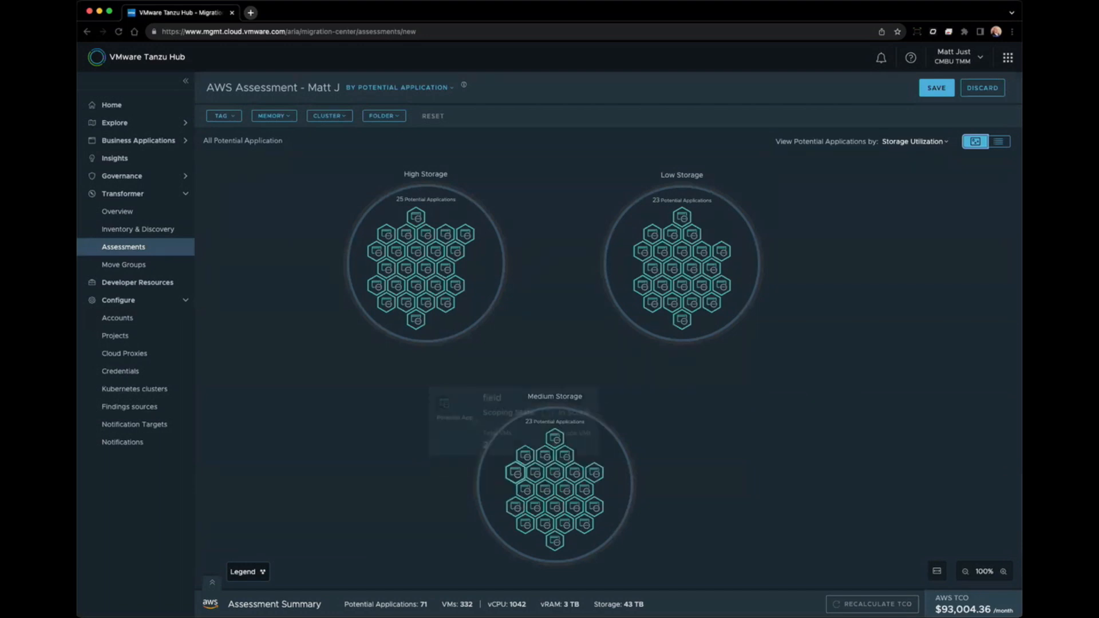
mouse_move(662, 252)
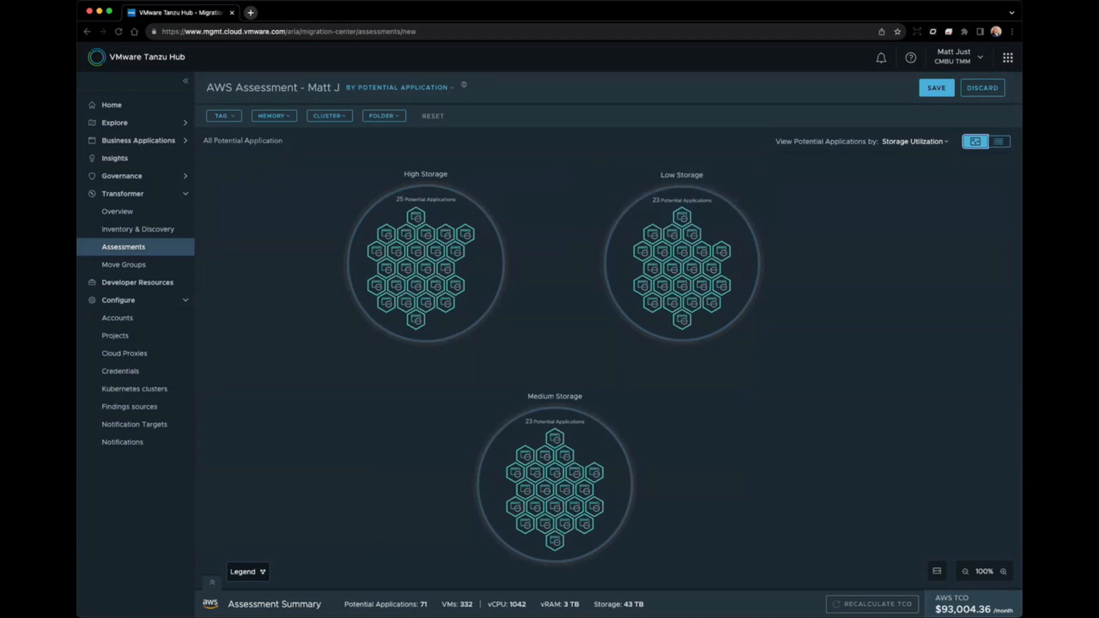
mouse_move(594, 472)
mouse_move(574, 506)
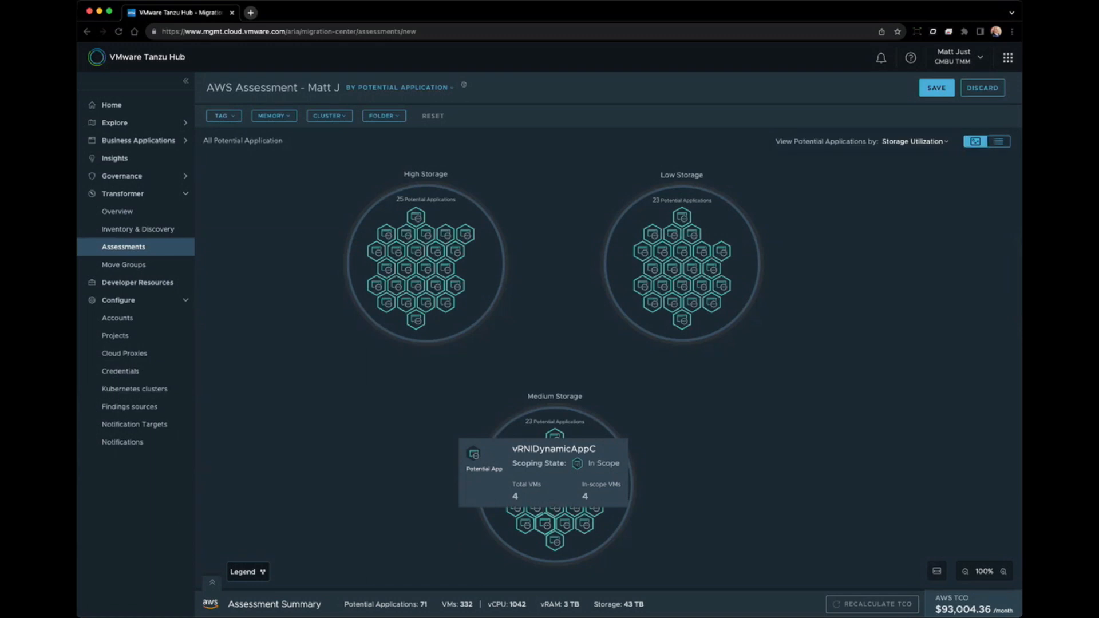
Open vRNIDynamicAppC's details under Medium Storage and list its four VMs.
click(544, 524)
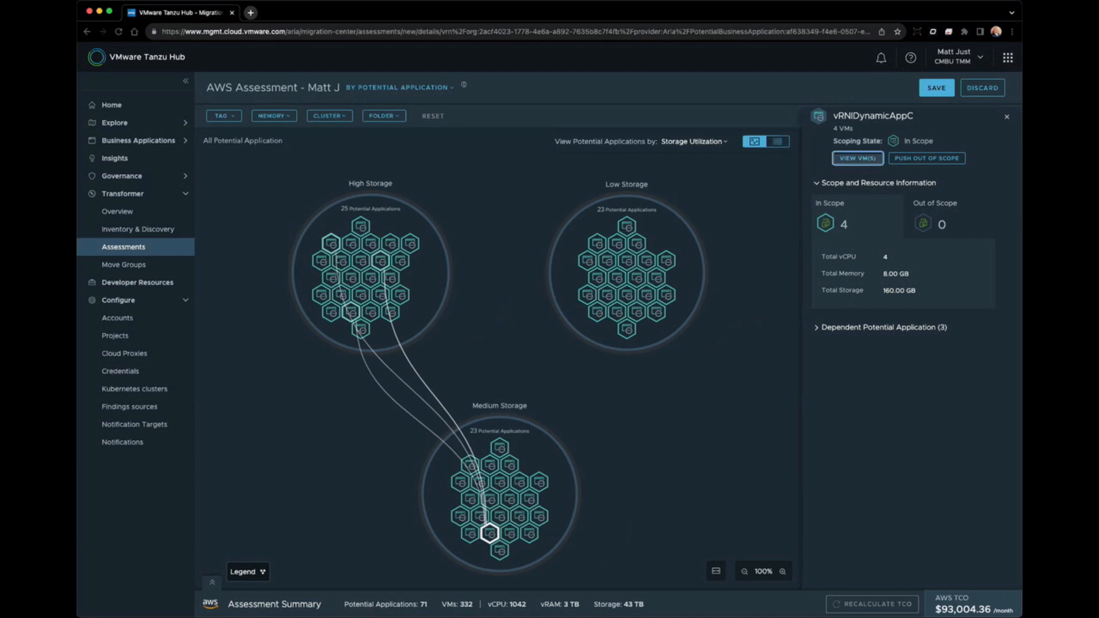
click(857, 158)
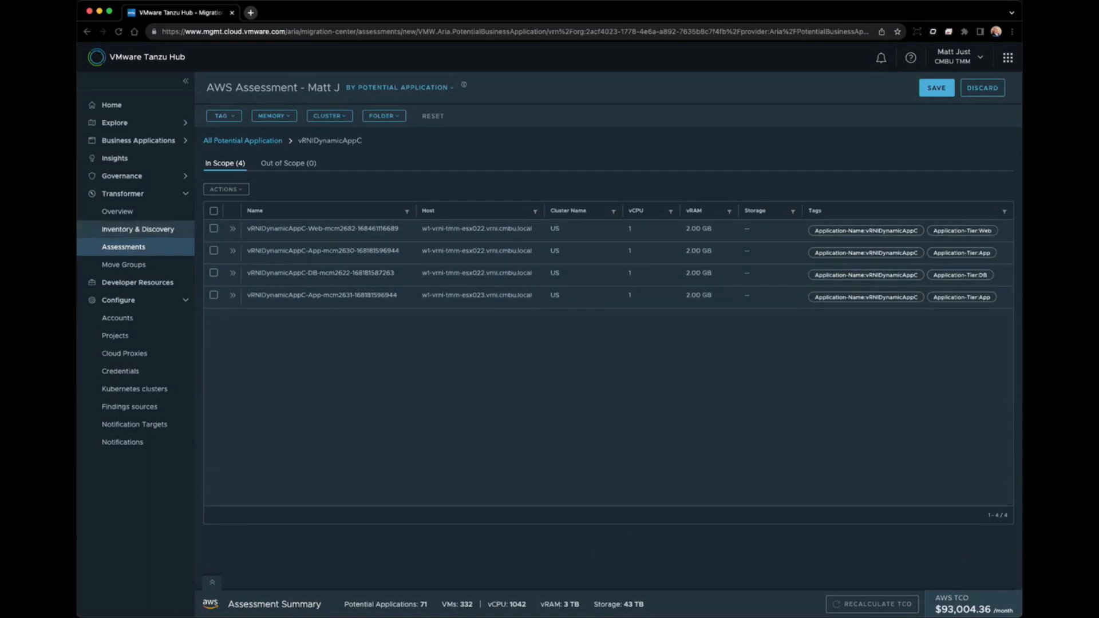
Inspect vRNIDynamicAppC's Web VM properties, then return to All Potential Application.
click(232, 228)
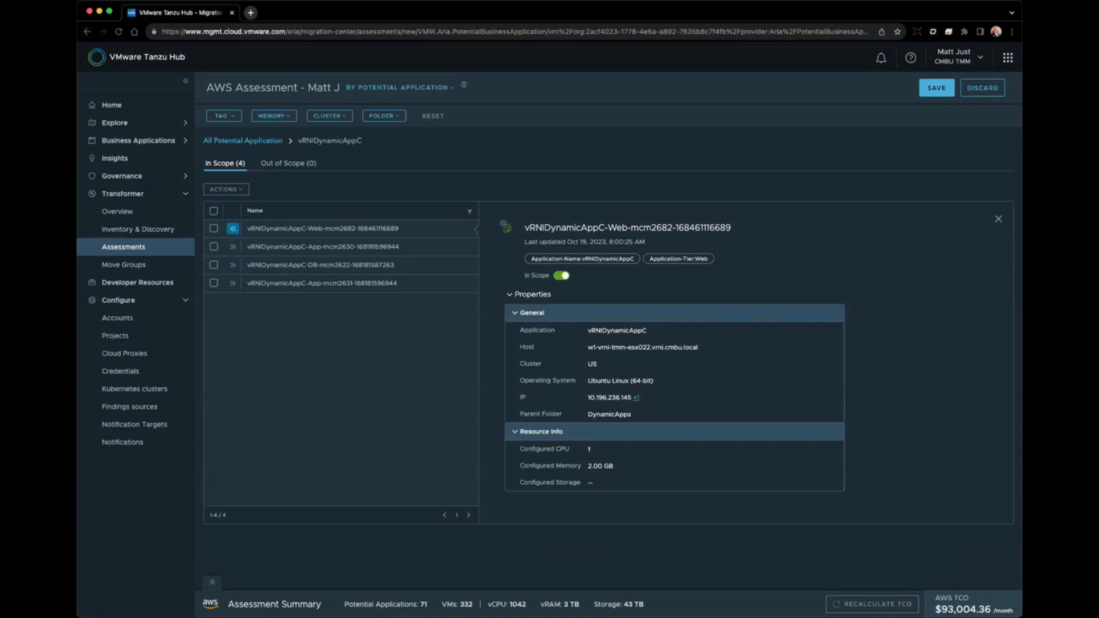
click(242, 140)
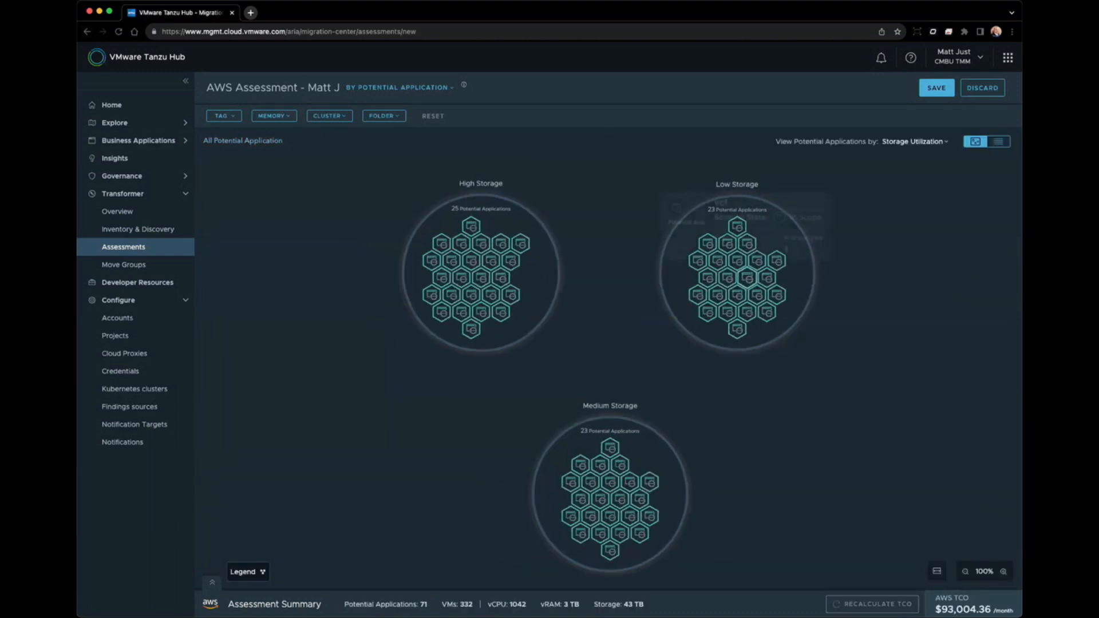
Open vRNIDynamicAppB's details and expand its dependents, fd-web-mcm and DNS Servers.
mouse_move(600, 499)
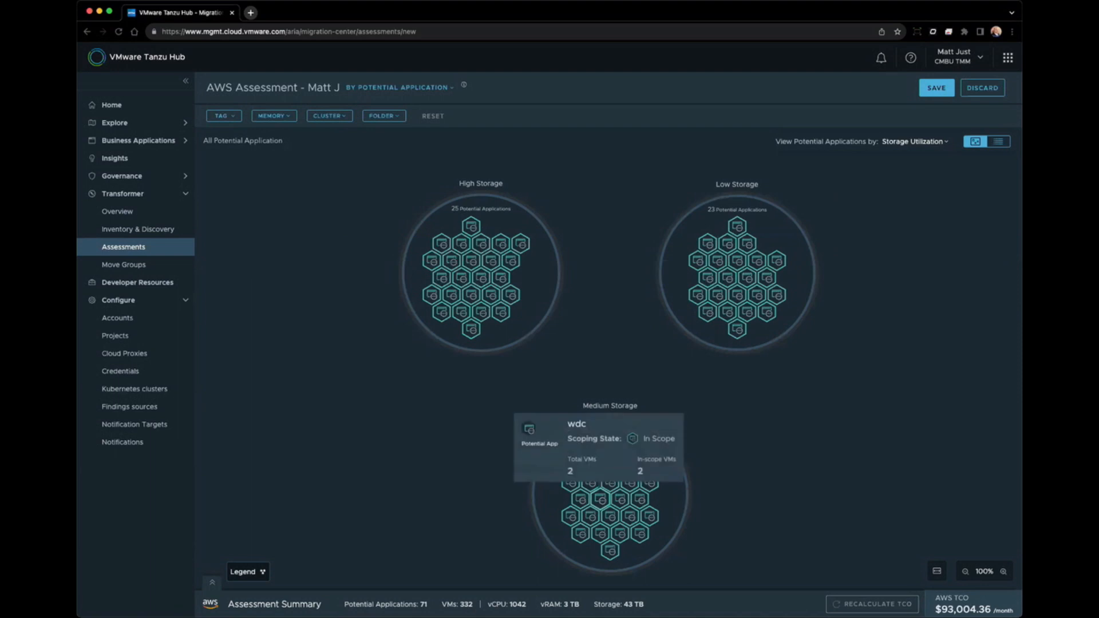
mouse_move(629, 516)
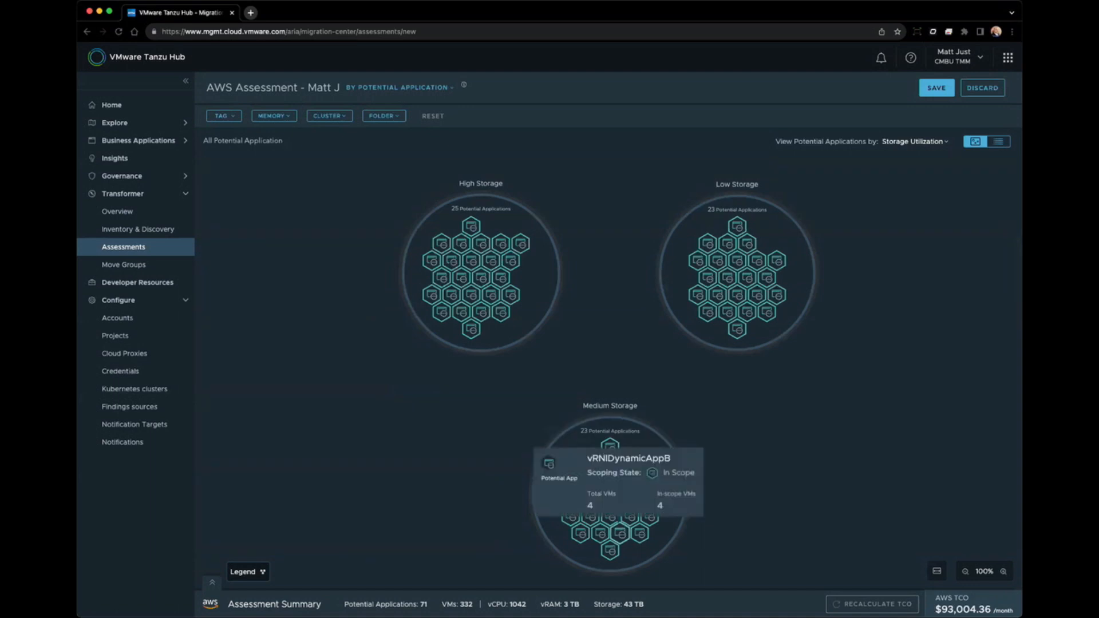
click(620, 533)
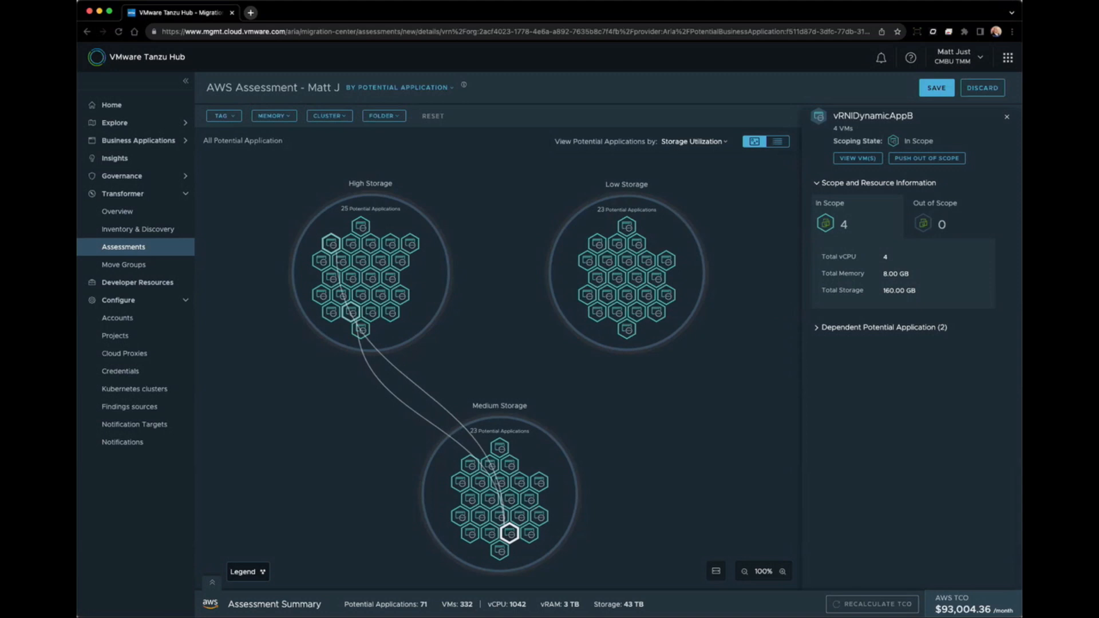
click(817, 328)
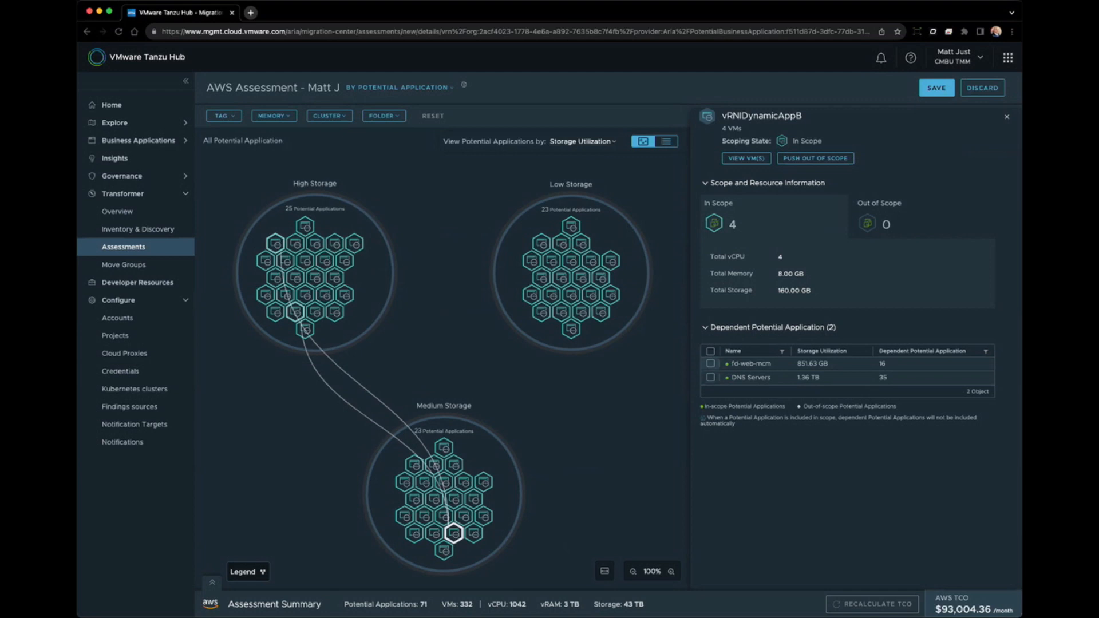
Tick fd-web-mcm (851.63 GB) among vRNIDynamicAppB's dependent applications as an exclusion candidate.
click(710, 364)
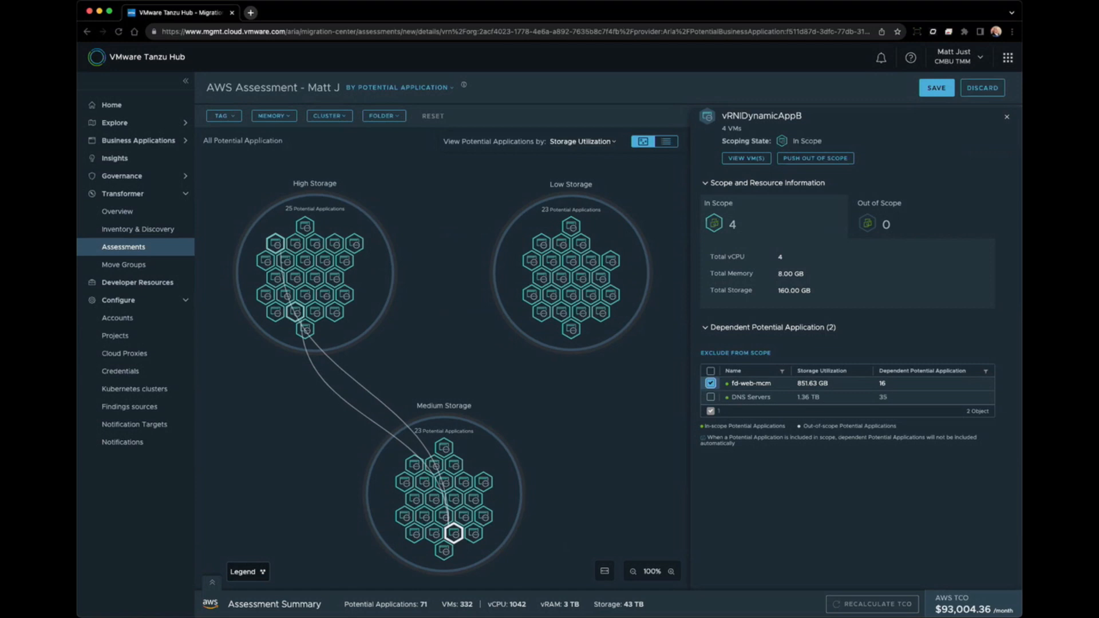
Untick fd-web-mcm, collapse the dependents list, and push only vRNIDynamicAppB out of scope.
click(711, 383)
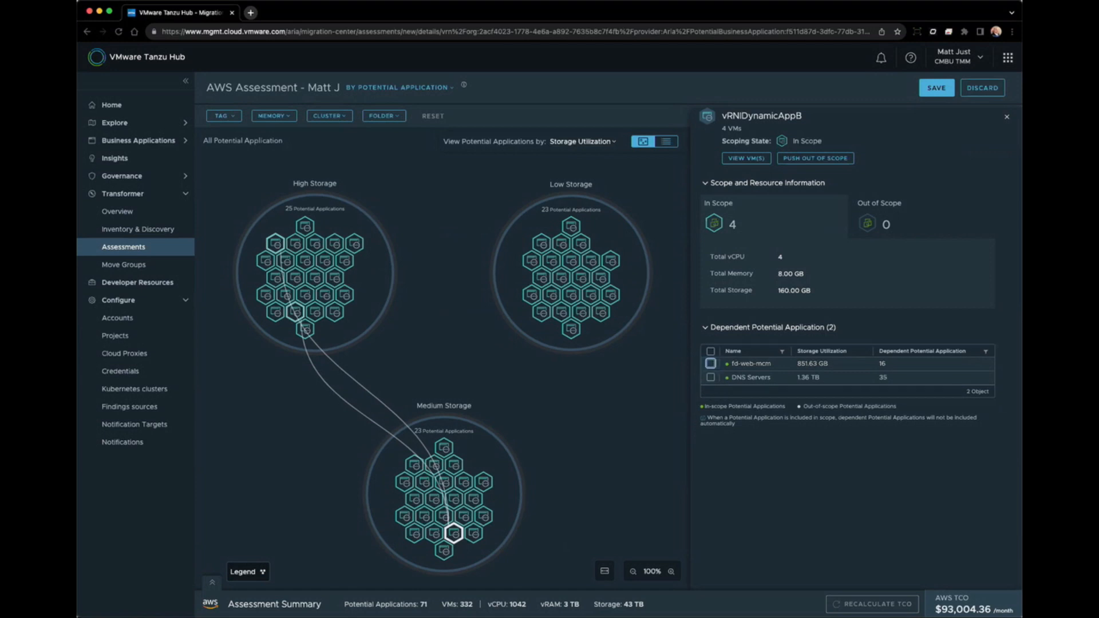
click(705, 327)
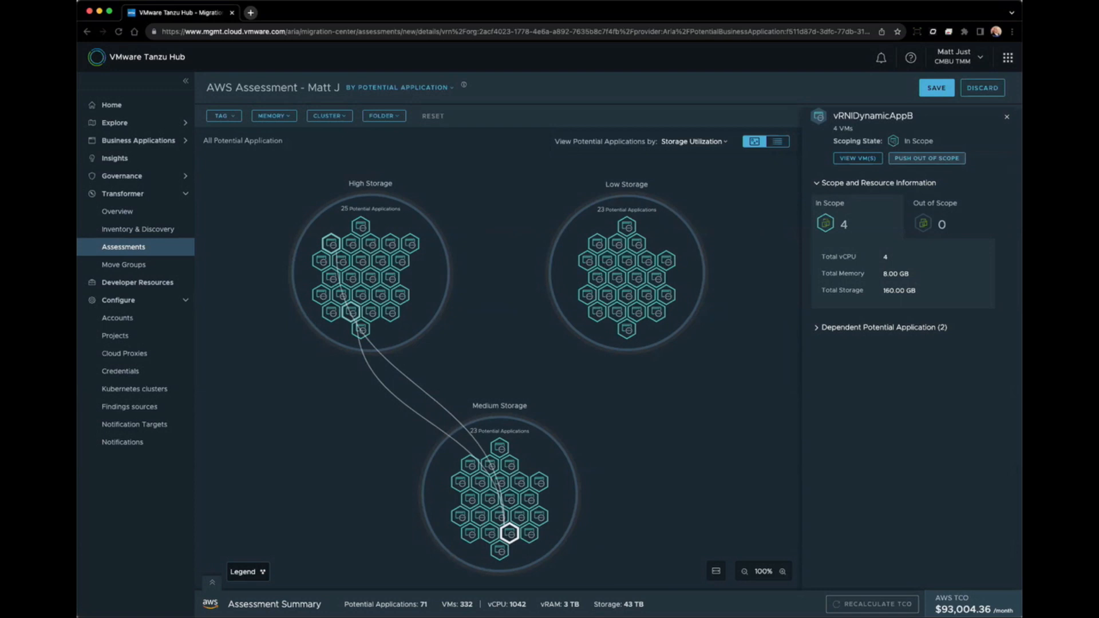
click(927, 158)
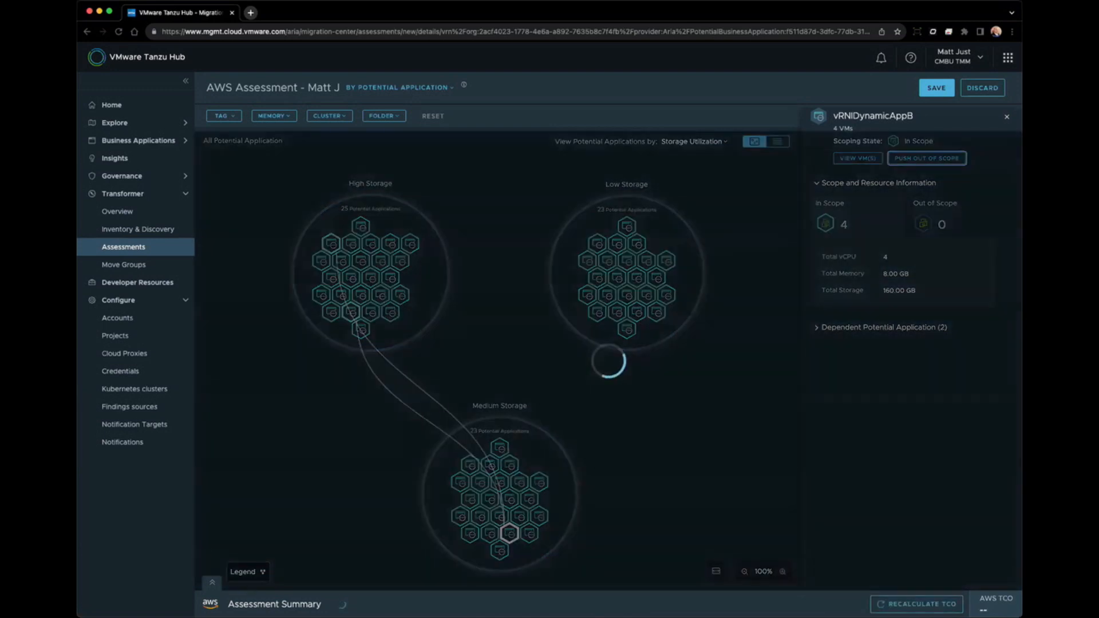
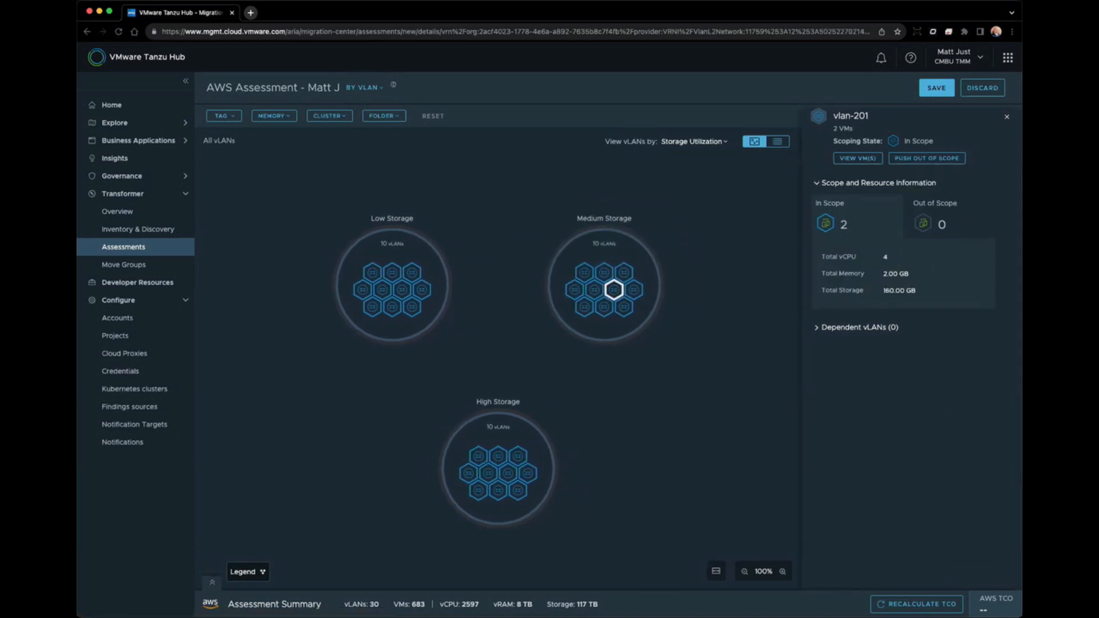
Open the grouping dropdown on the storage-grouped vLAN map of the AWS assessment.
click(363, 87)
Group by cluster and show sc2c04-ATMM's details (45 in-scope VMs, 8.88 TB storage).
click(377, 157)
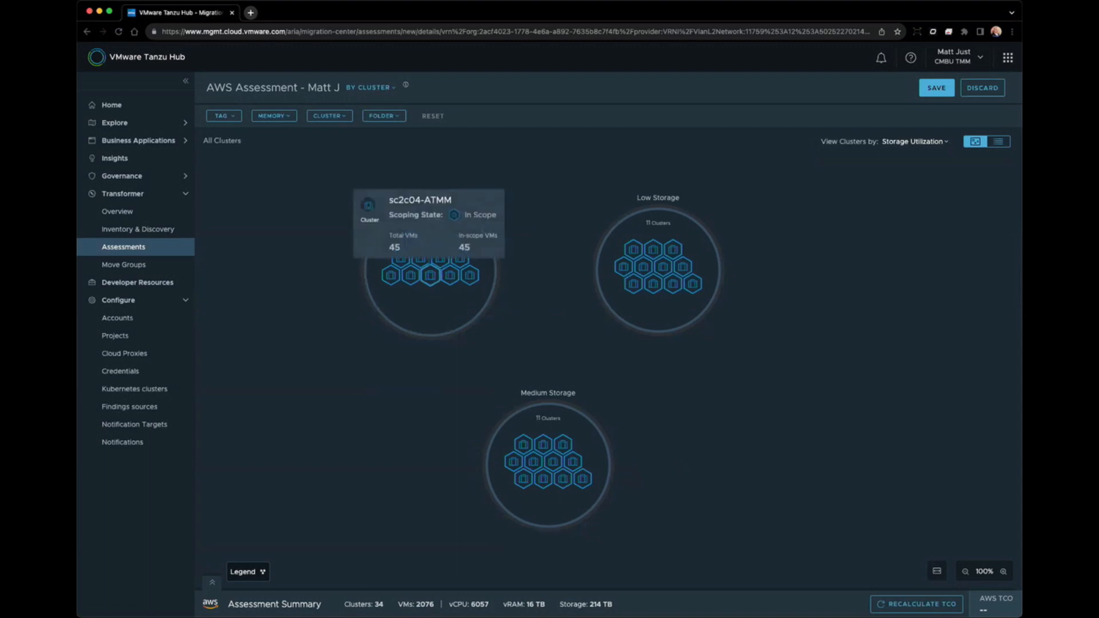
click(429, 276)
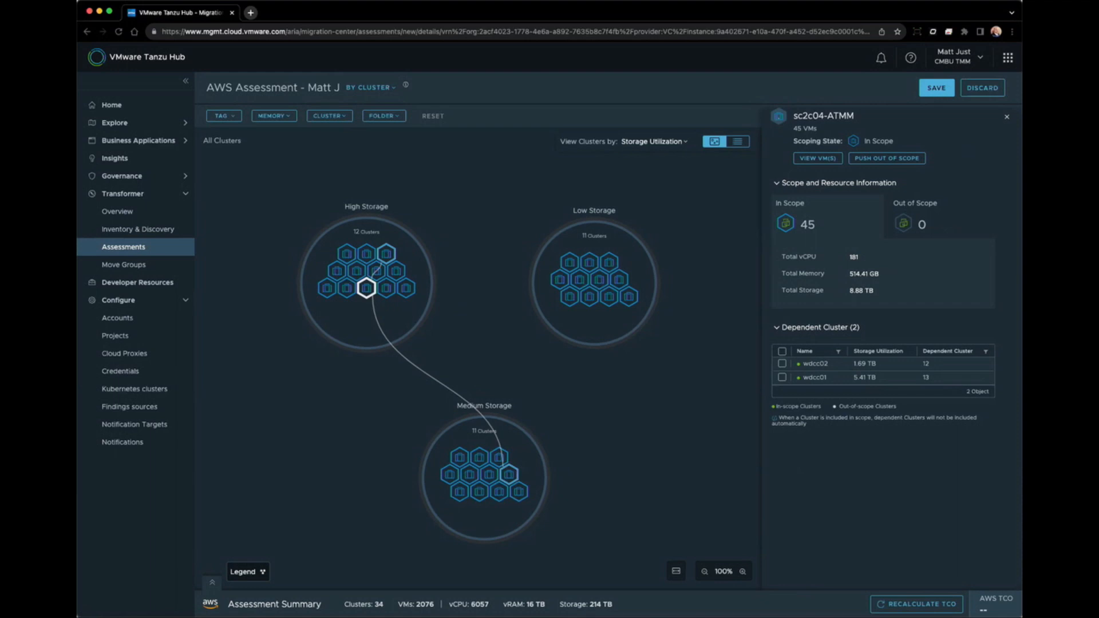
click(370, 88)
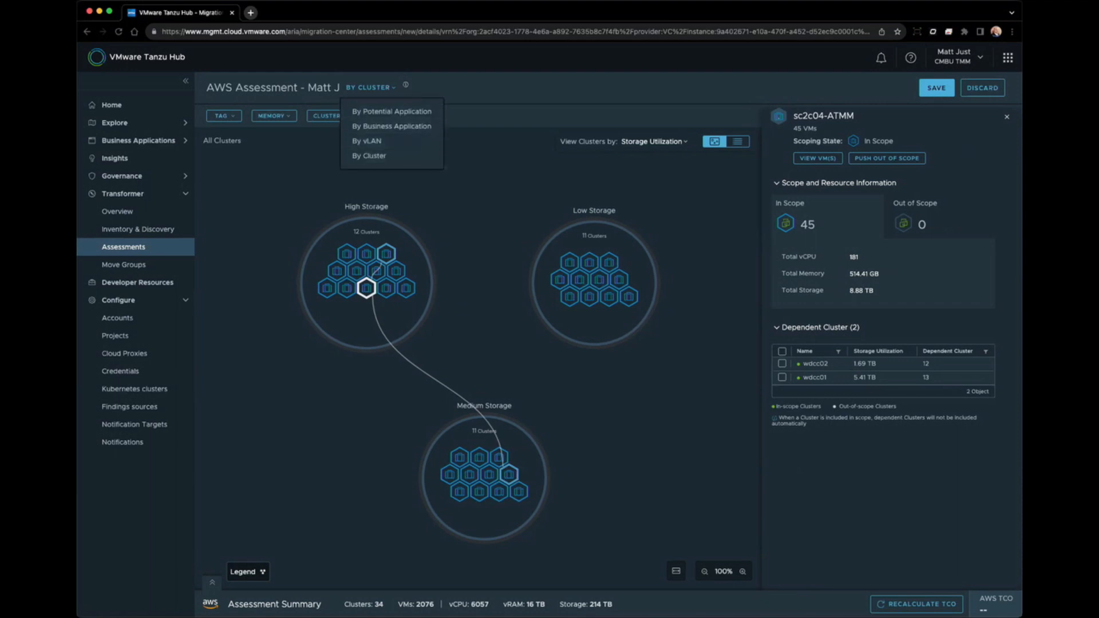
Check the By Cluster grouping and View Clusters by options unchanged, then list the 220 tag filters.
key(Escape)
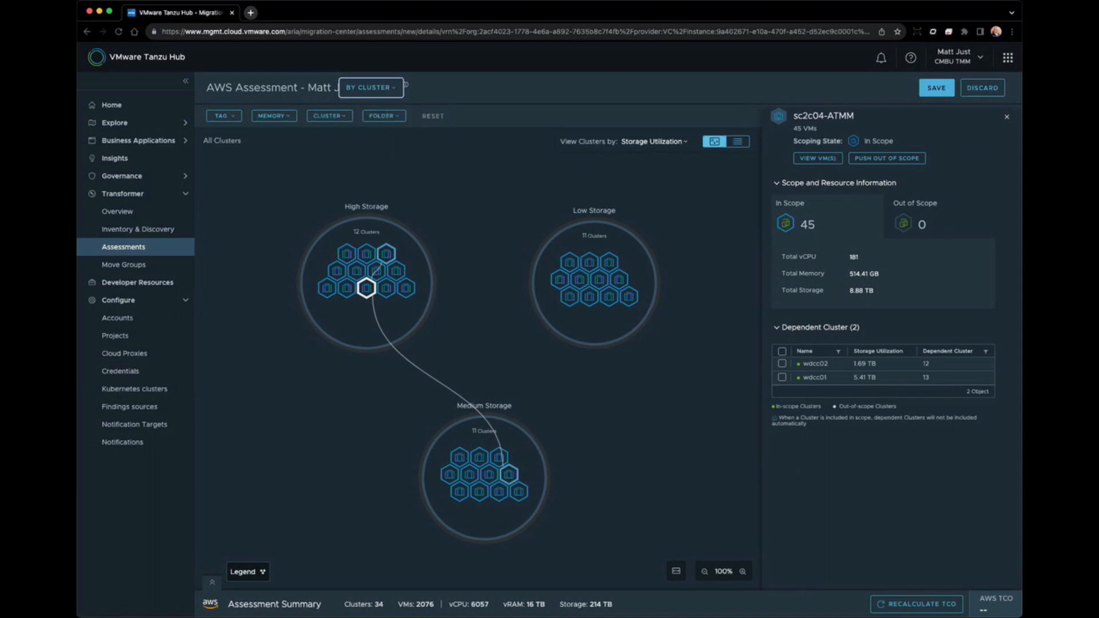
click(653, 141)
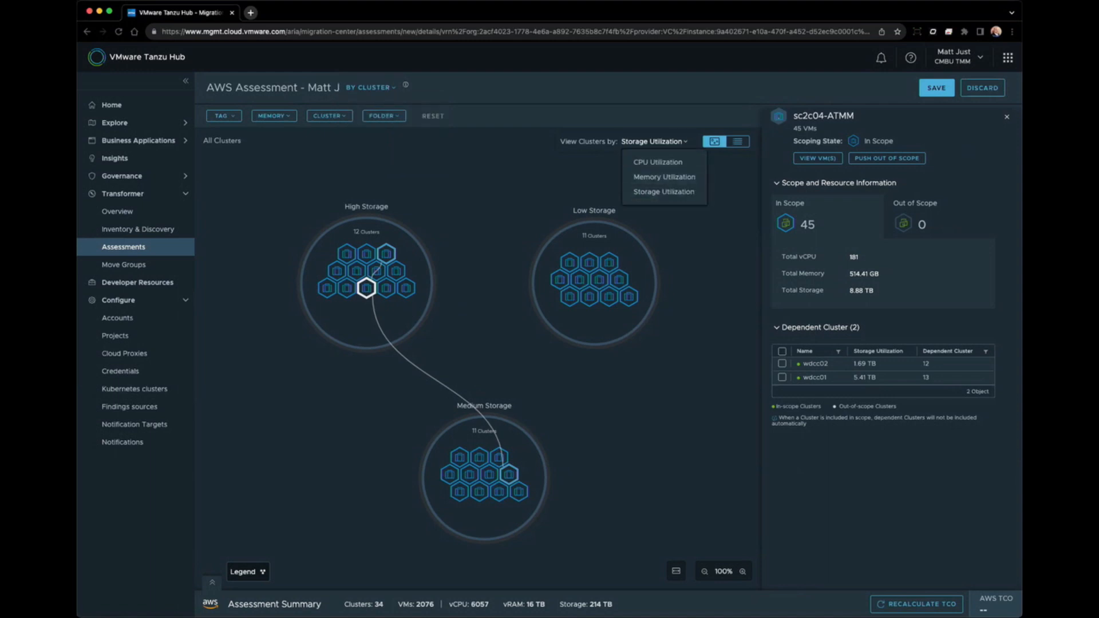
key(Escape)
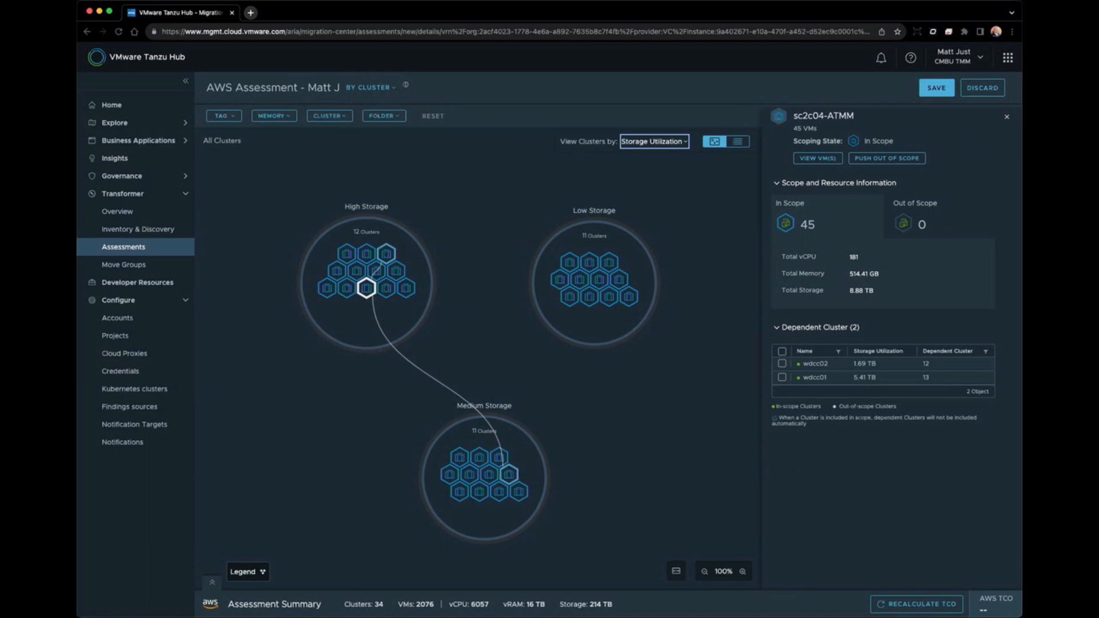
mouse_move(366, 288)
click(371, 88)
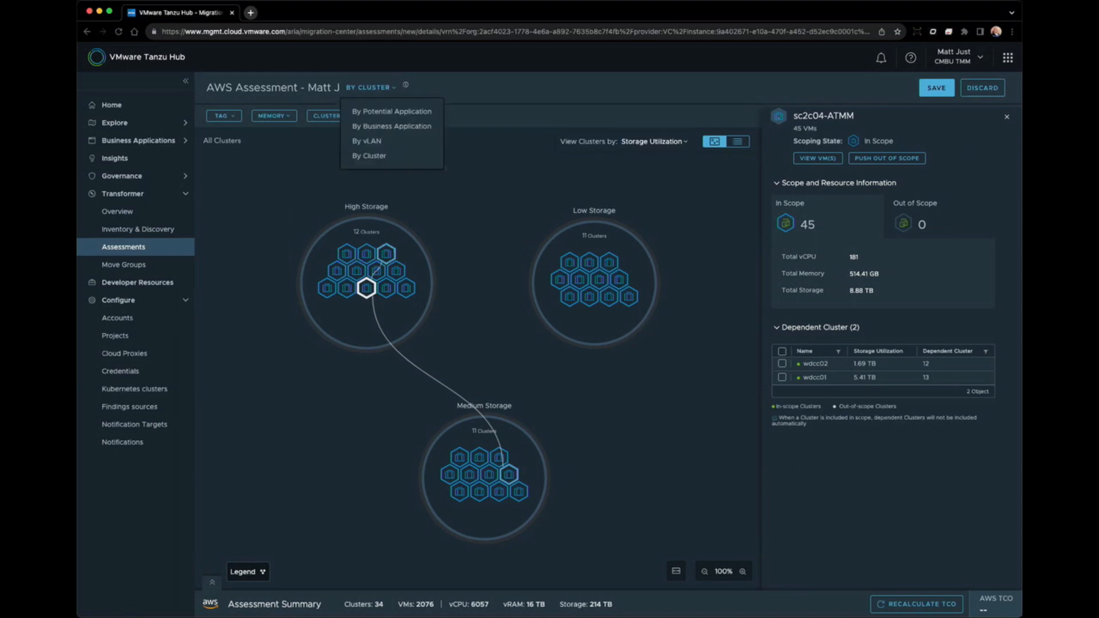
key(Escape)
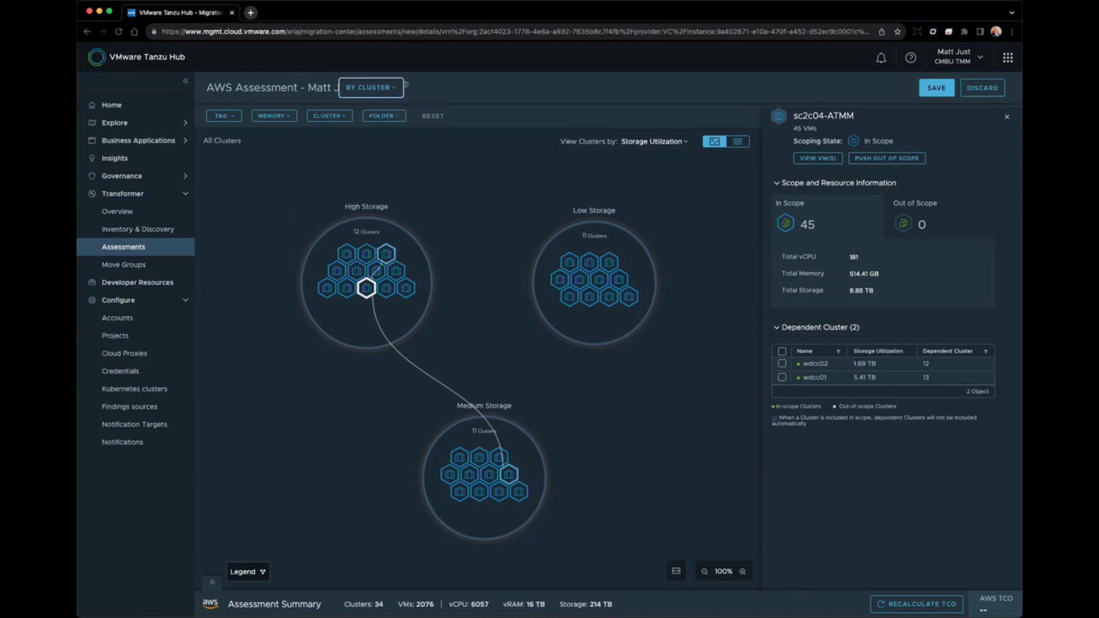
click(224, 116)
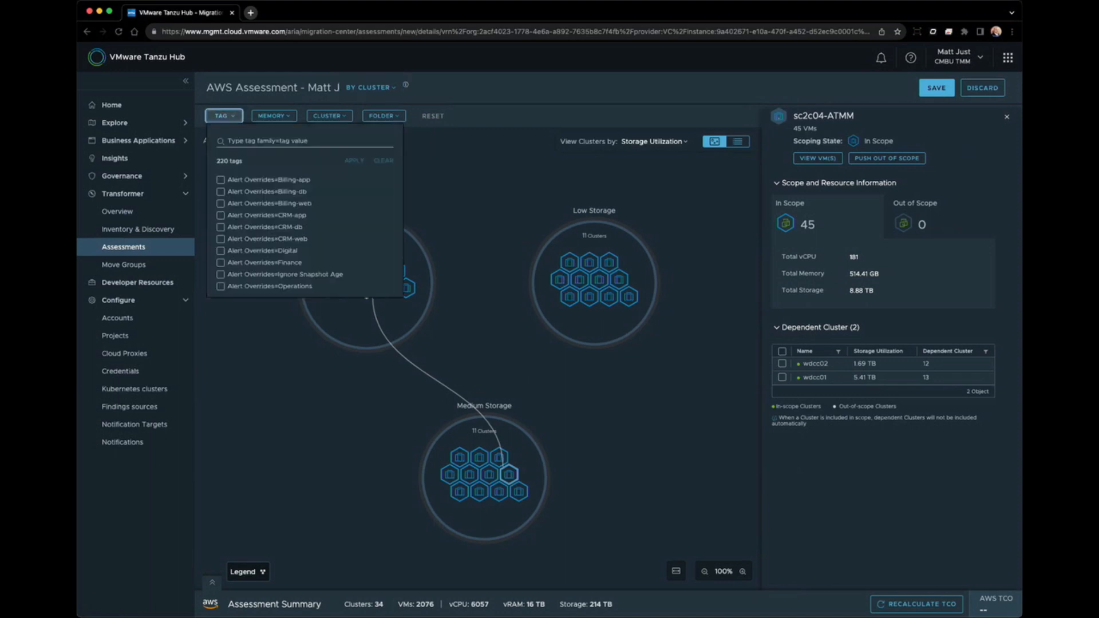
Browse the memory, cluster and folder filters unapplied, then expand the summary showing 34 clusters.
scroll(303, 232, down, 3)
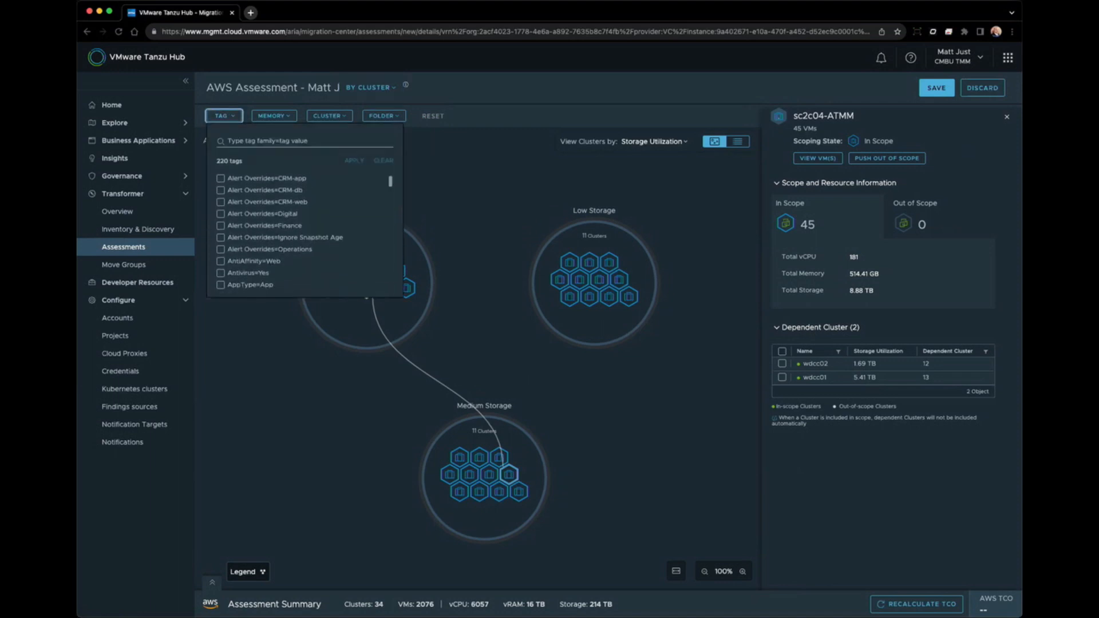
click(274, 116)
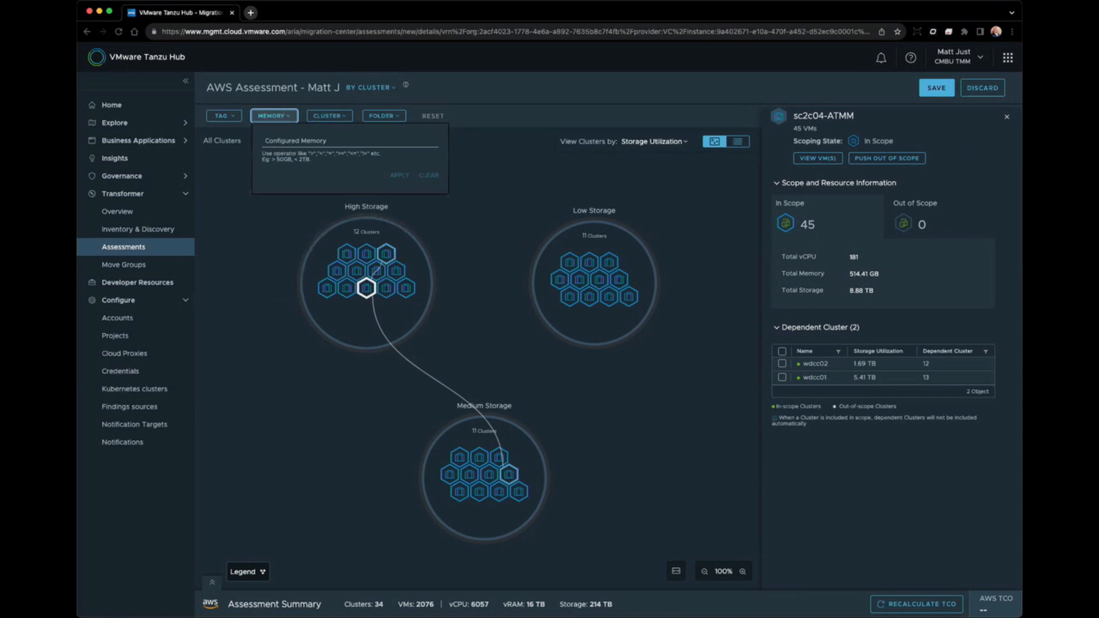
click(329, 116)
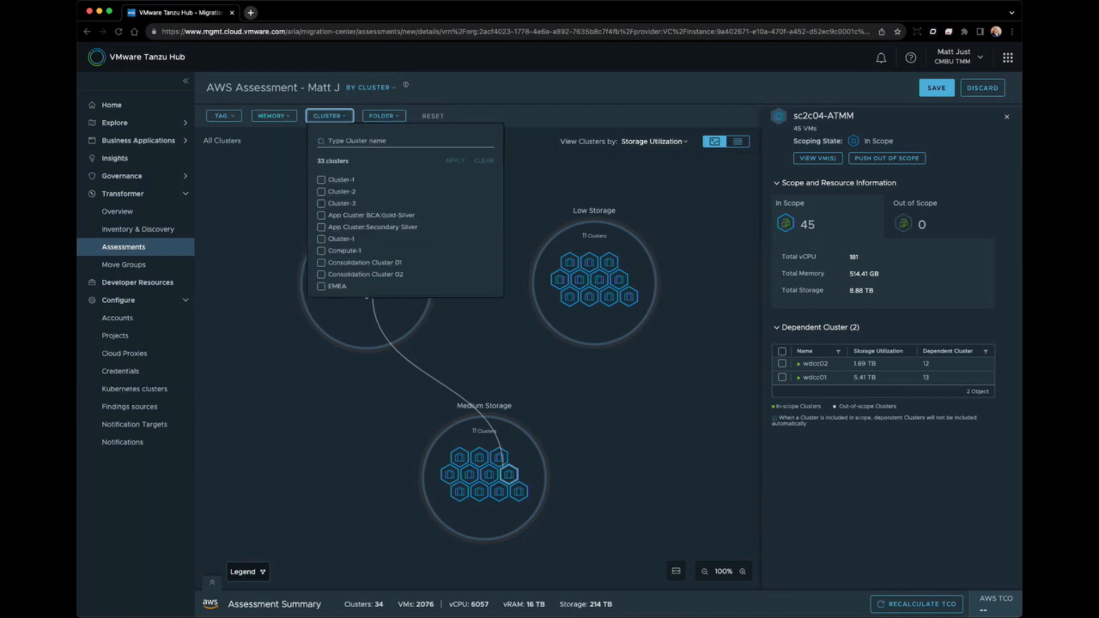
click(384, 116)
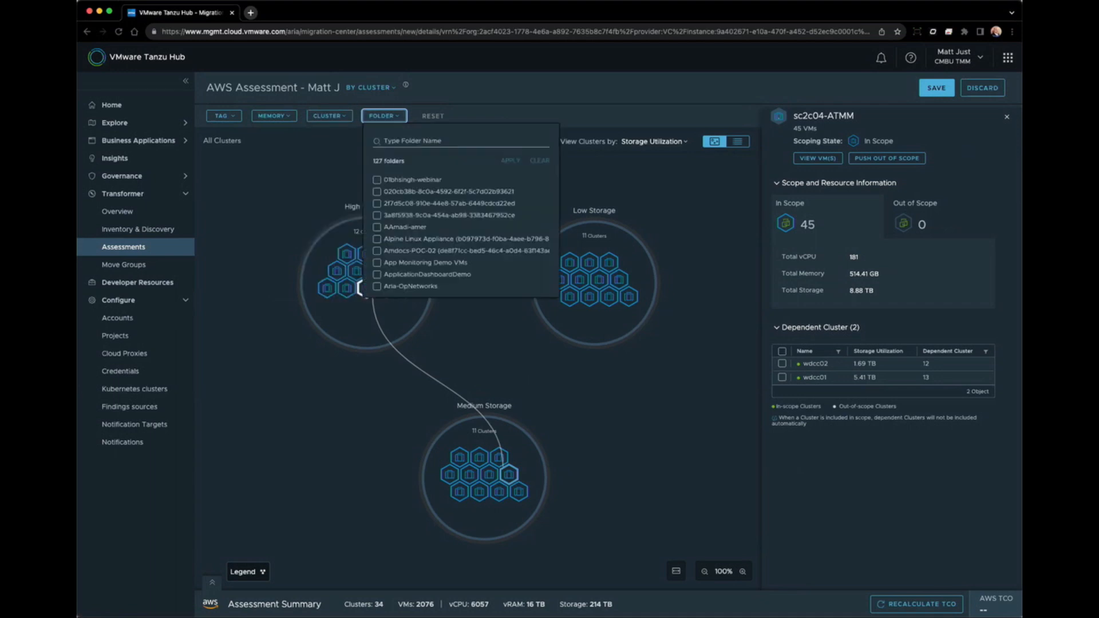
click(384, 115)
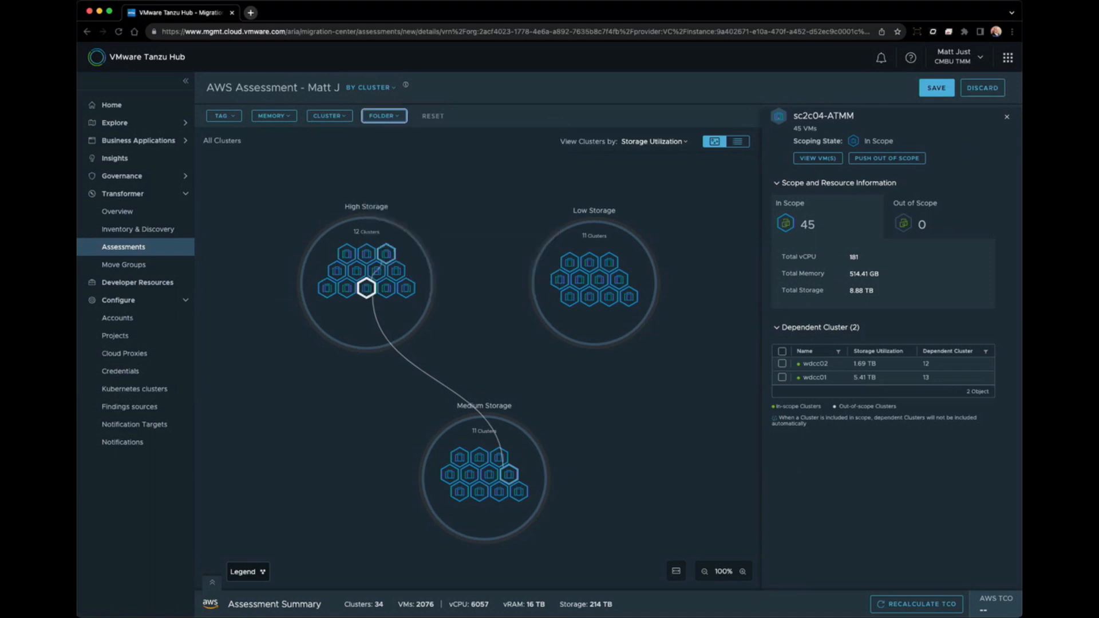
click(212, 582)
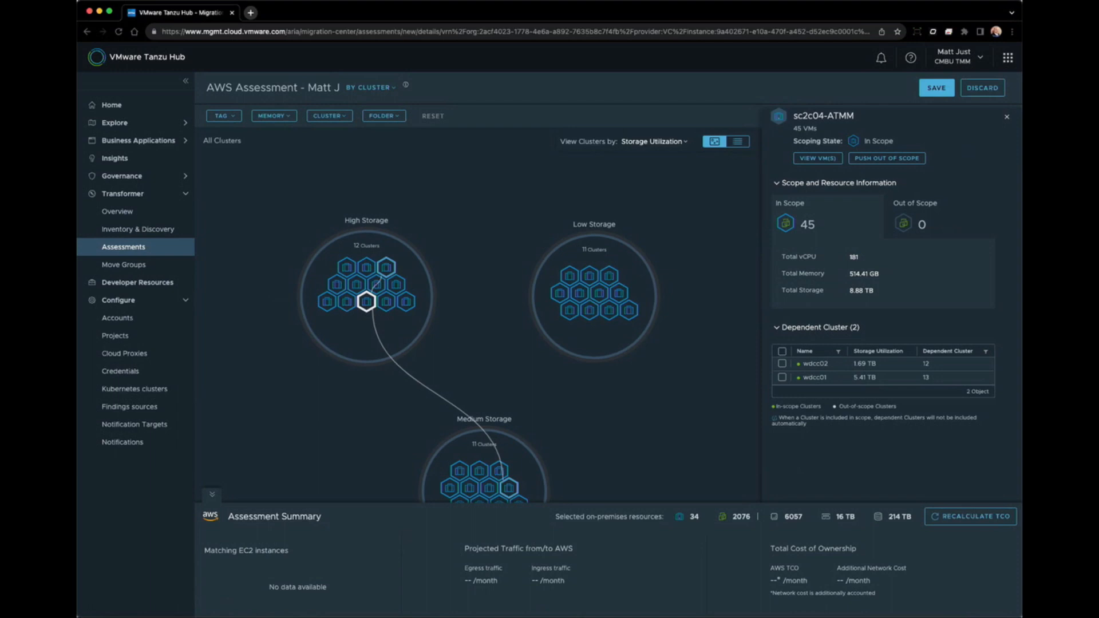
Recalculate TCO in the Assessment Summary, giving 2096 EC2 matches at $251,020.29 per month.
click(969, 517)
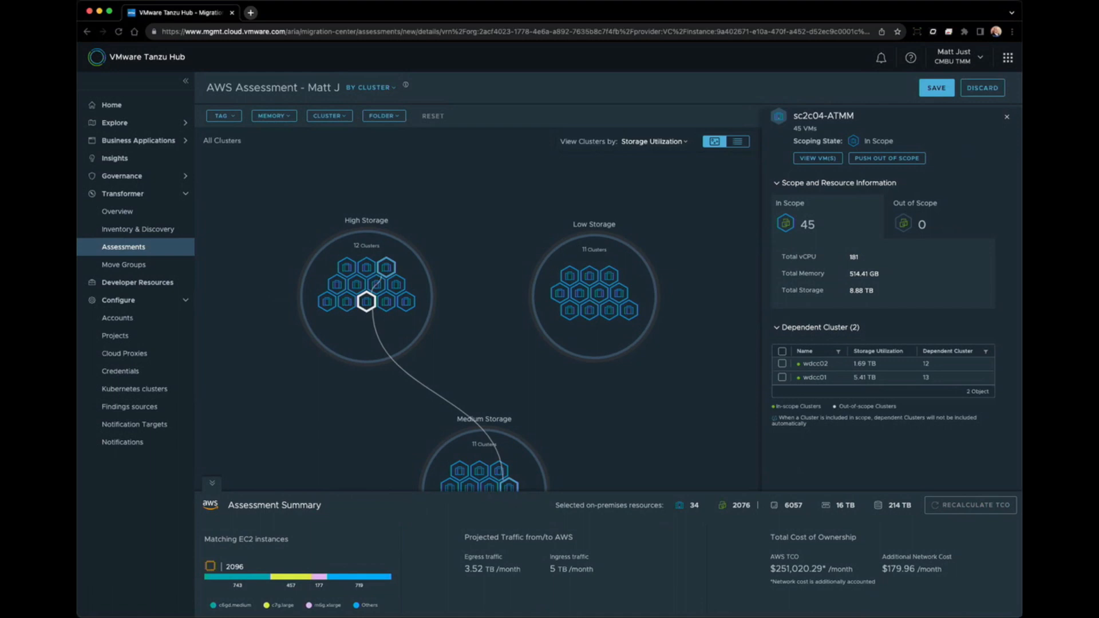
Save the assessment and view its general assumptions: 0% discount, Business support, Linux, US West (Oregon).
click(937, 89)
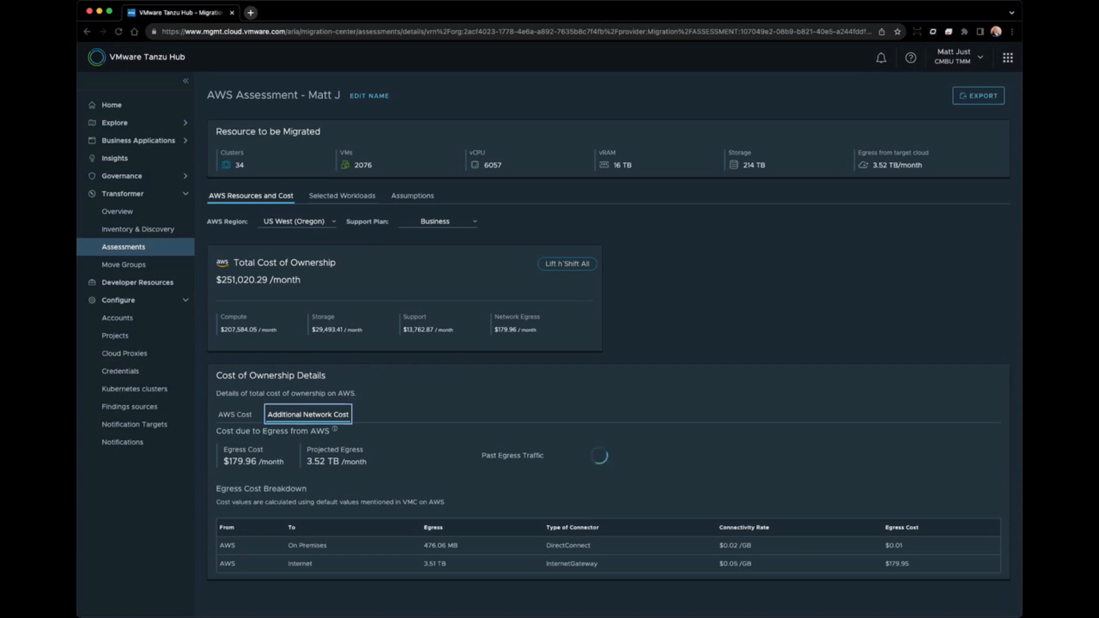
click(412, 196)
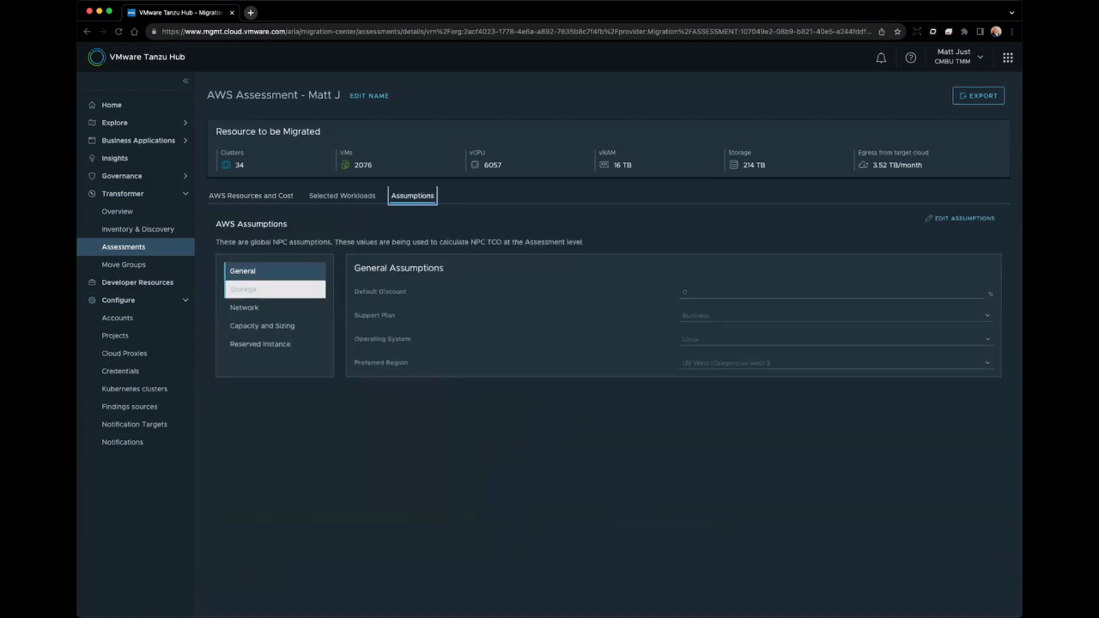
Review storage, network, capacity and sizing, reserved-instance and general assumptions, then the additional network egress costs.
click(252, 290)
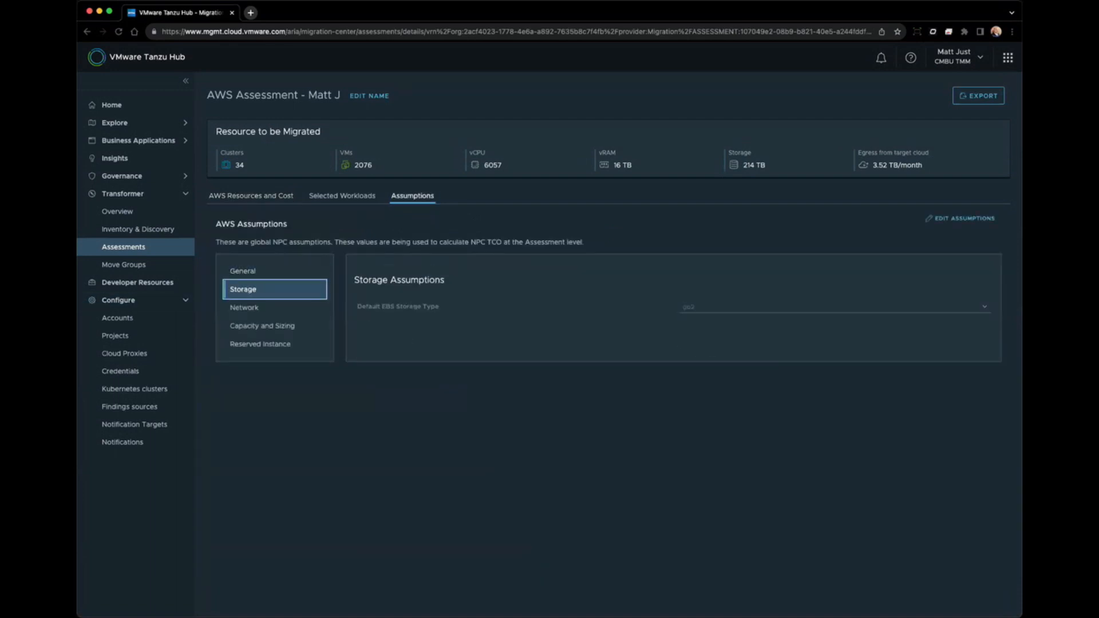
click(964, 218)
click(245, 308)
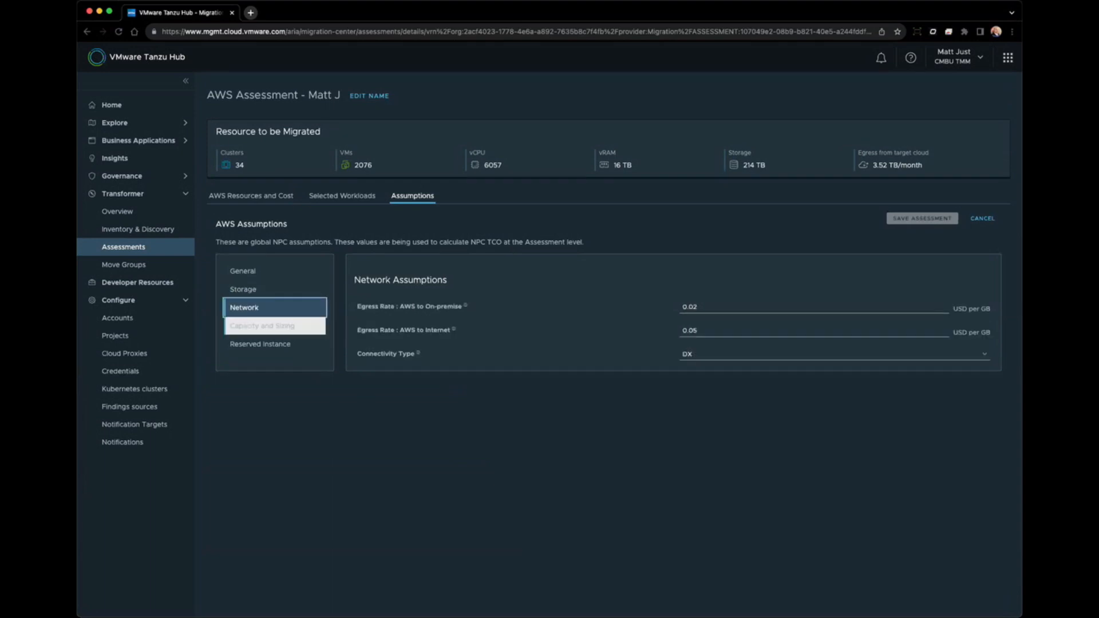
click(262, 326)
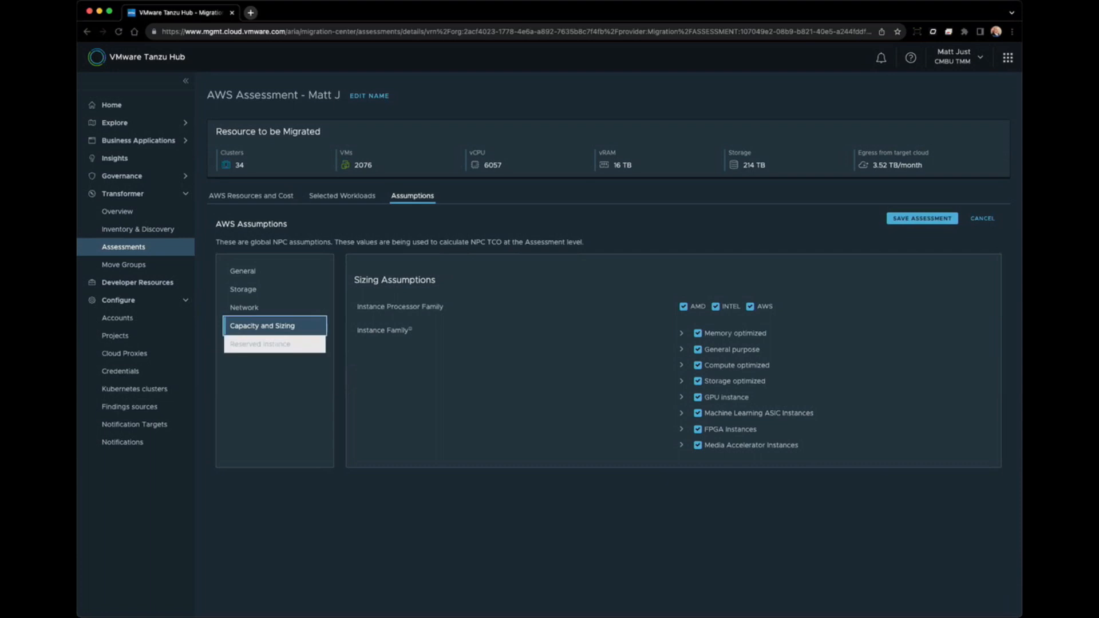
click(260, 344)
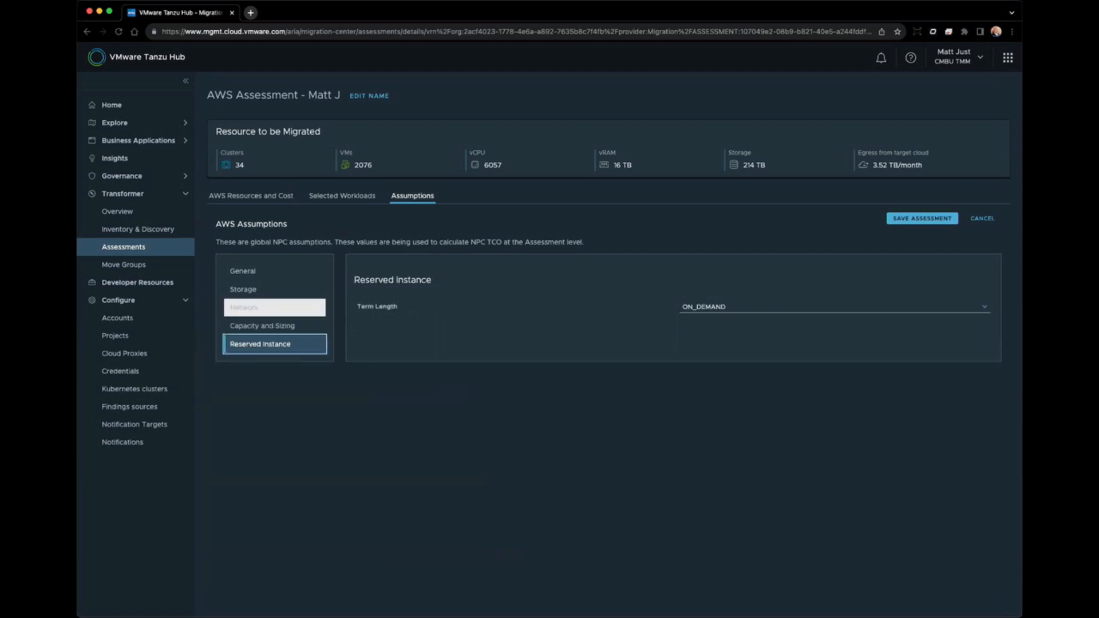
click(274, 272)
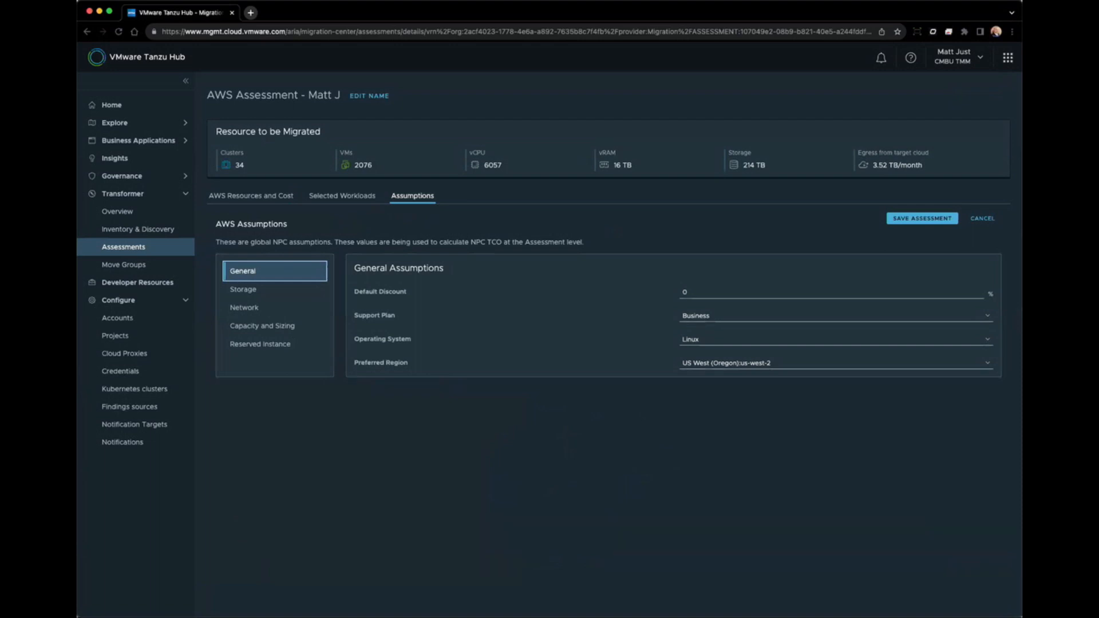
click(250, 195)
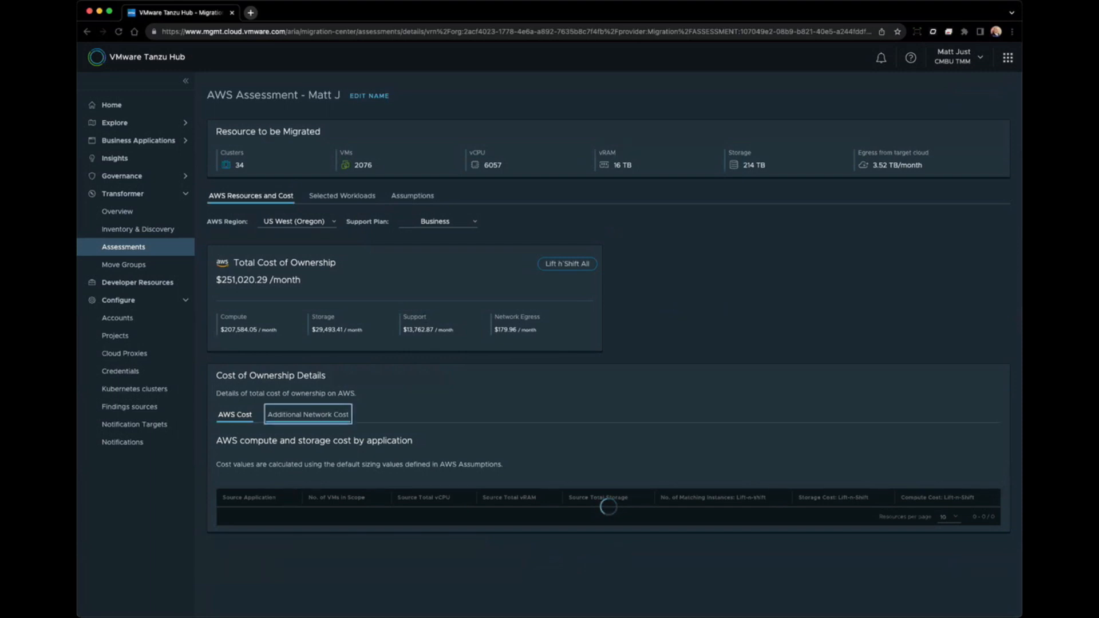
click(308, 414)
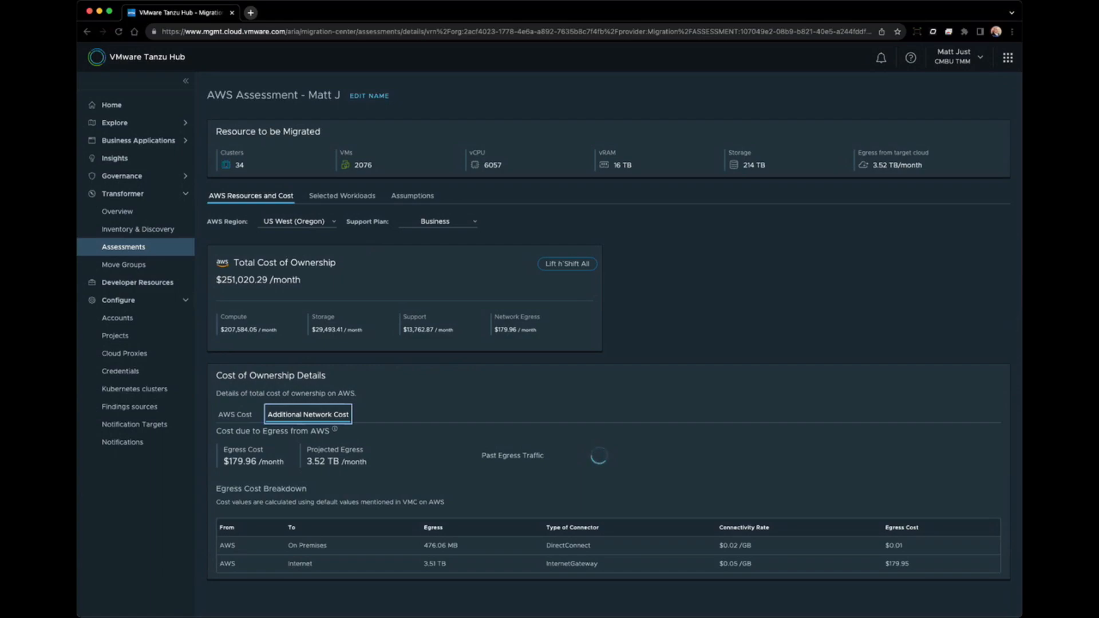
Go to Move Groups under Transformer in the left navigation.
click(124, 264)
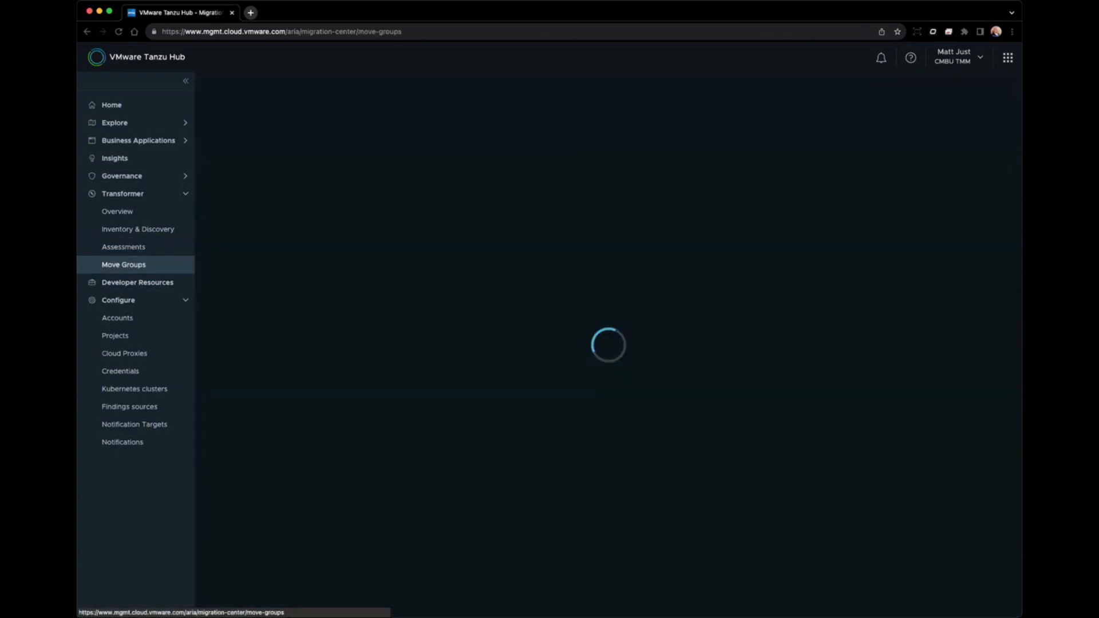